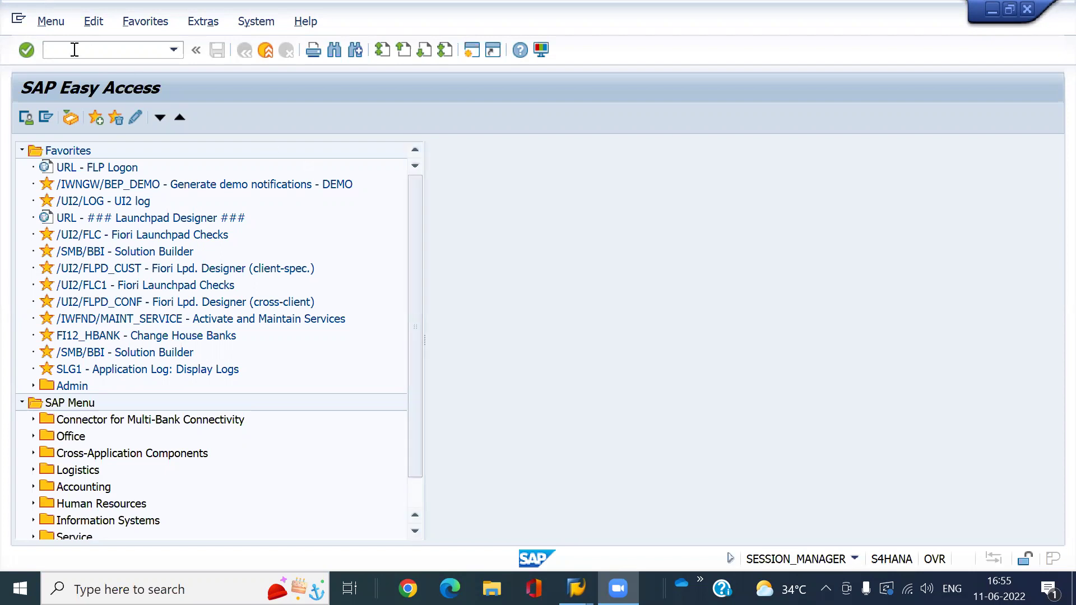
Run transaction OLME to display the Purchasing IMG structure
left_click(74, 49)
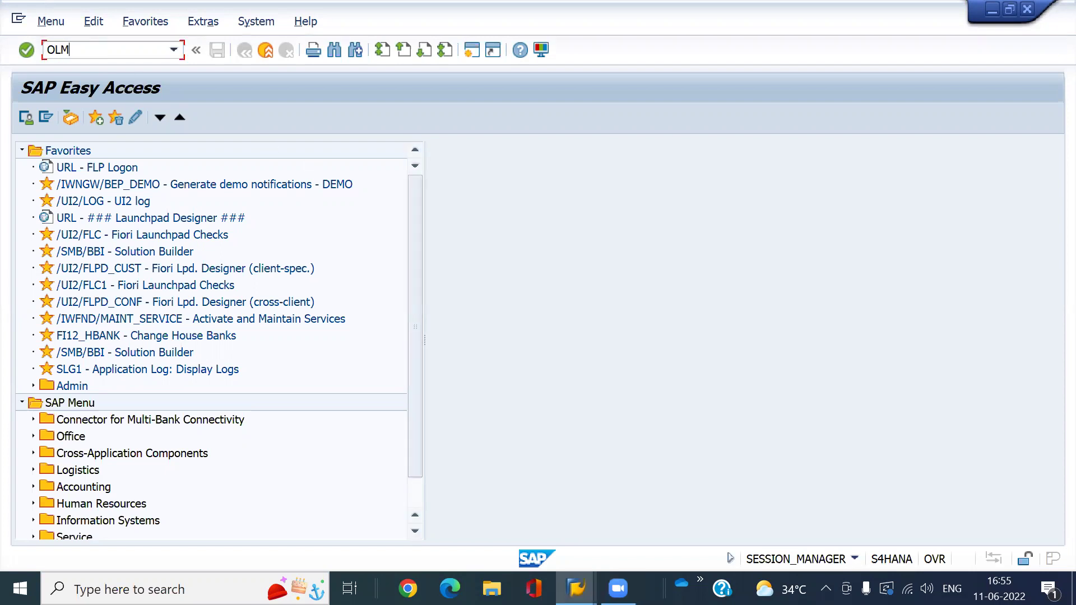
key("Return")
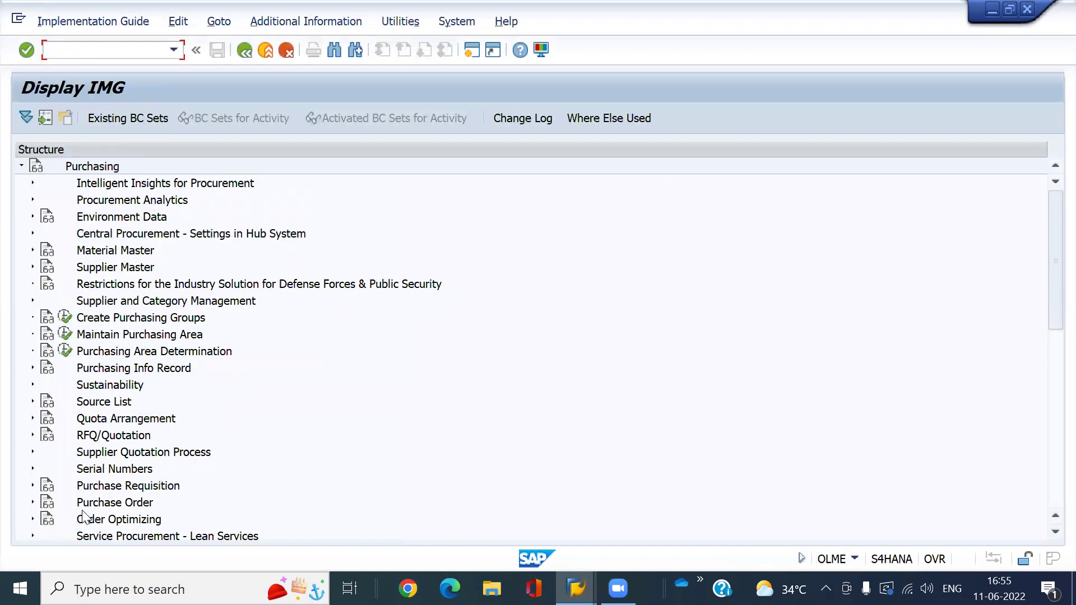
Check the NB2 purchase order type under Purchase Order's Define Document Types
left_click(33, 503)
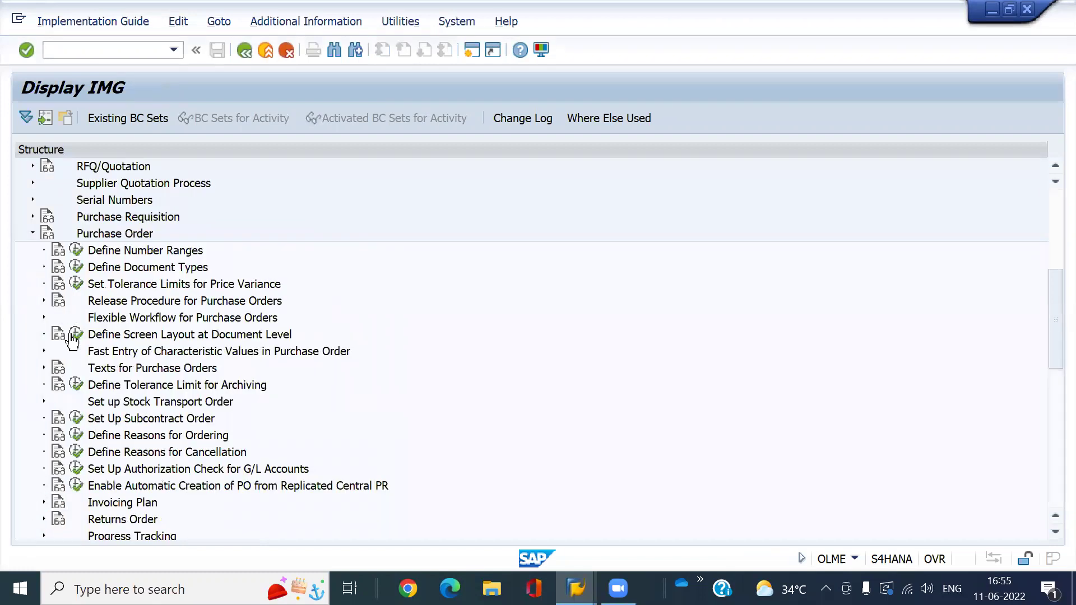
left_click(76, 263)
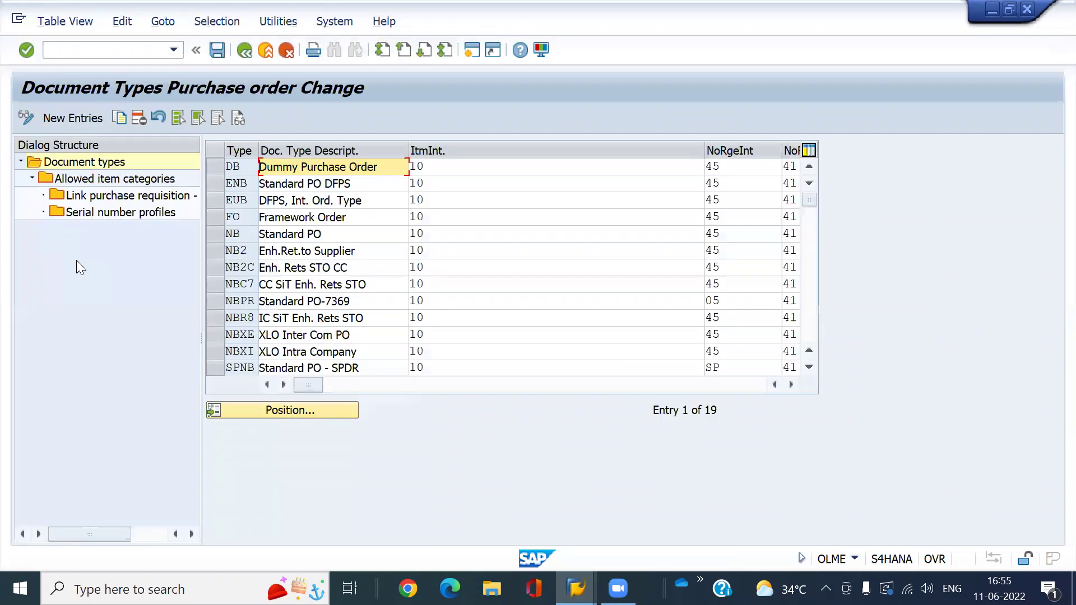
left_click(215, 250)
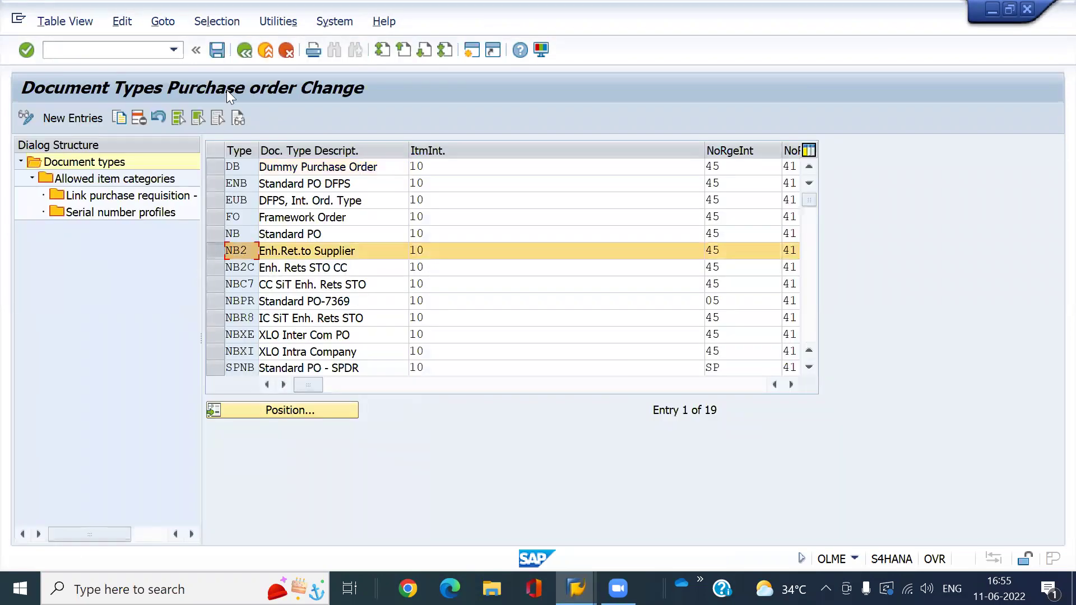
left_click(242, 54)
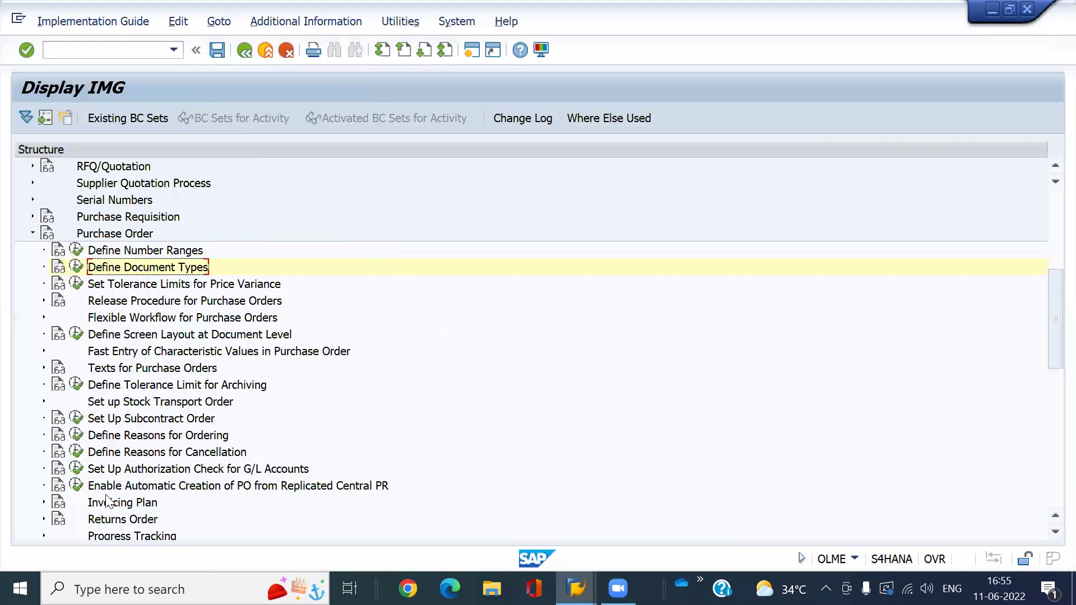
Open the Returns to Supplier activity under the Returns Order branch
left_click(108, 502)
key("Down")
key("Down")
key("Down")
key("Down")
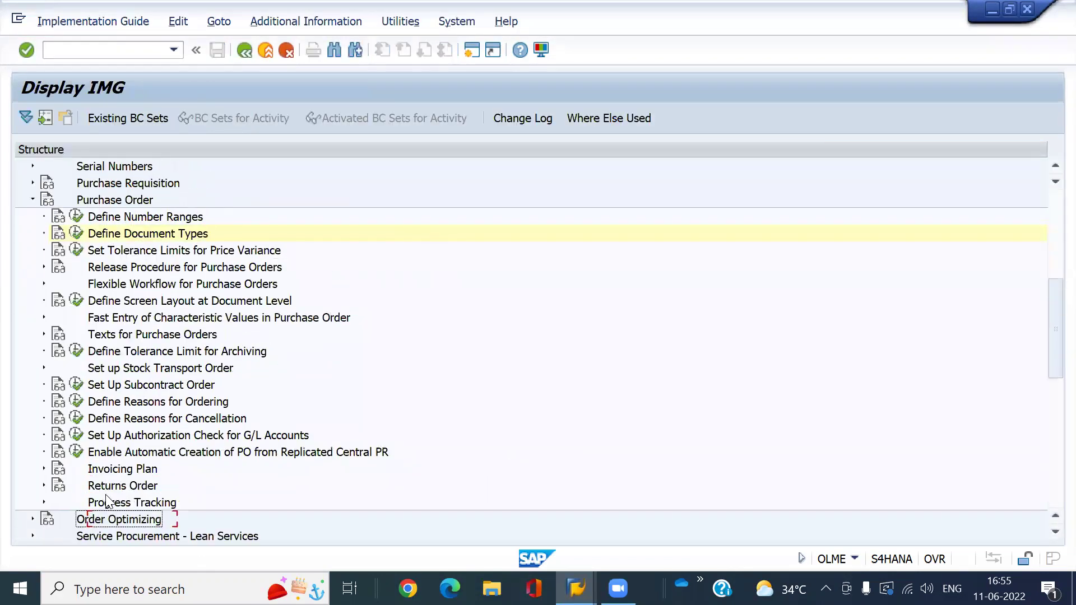
left_click(44, 469)
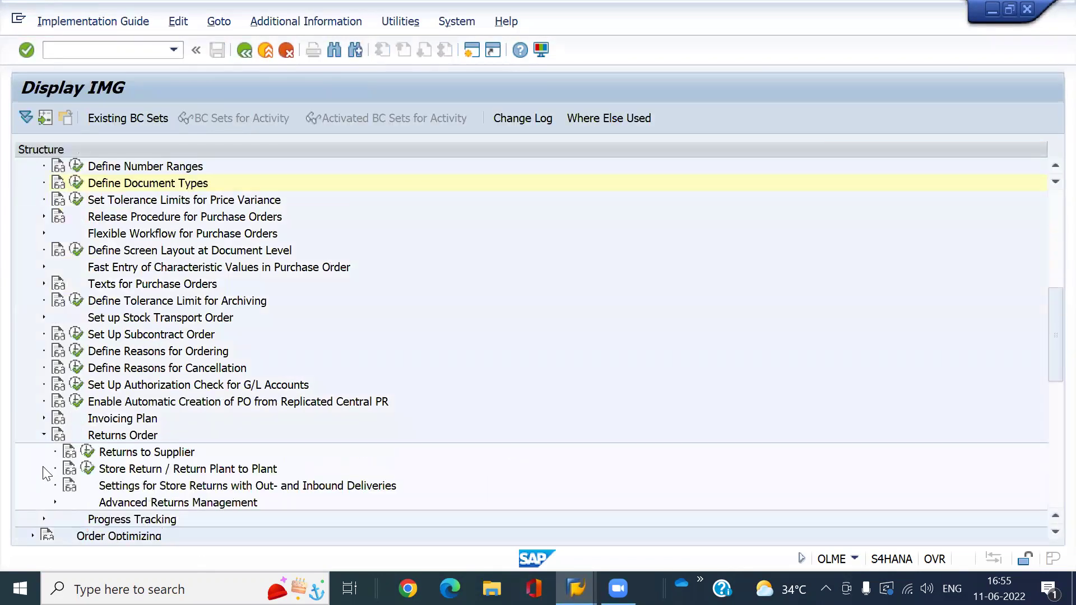
left_click(89, 454)
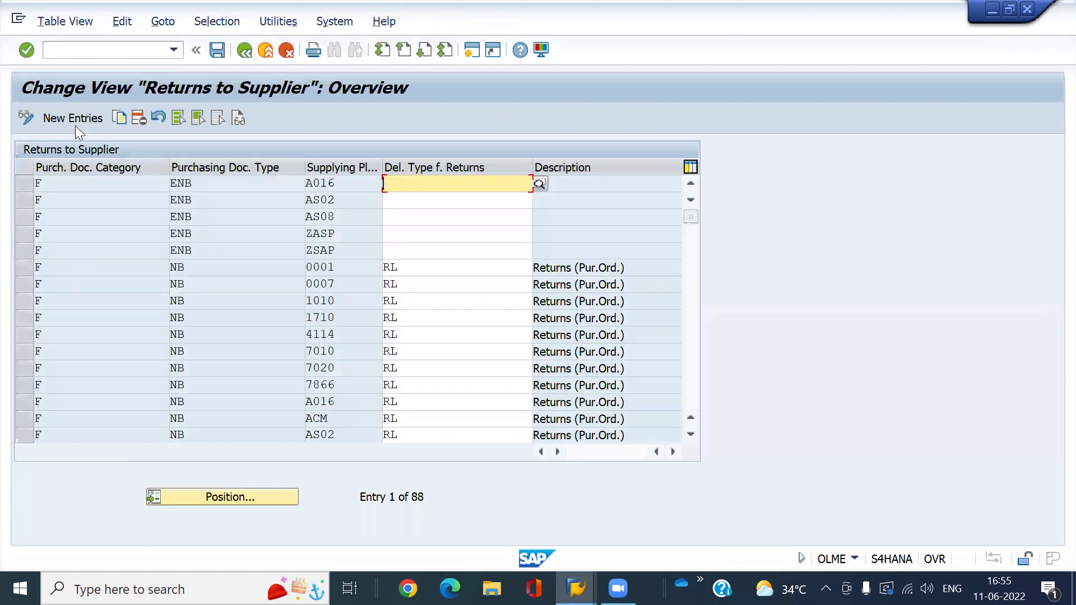
Add a Returns to Supplier entry: category F, type NB2, plant 7010, delivery type RL
left_click(72, 121)
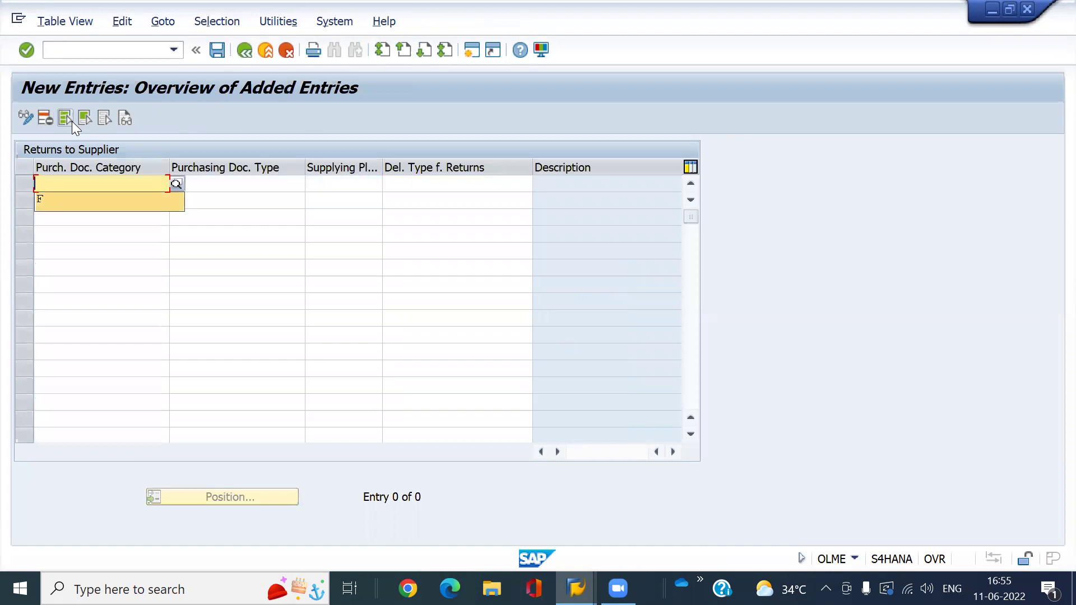
type("F")
key("Tab")
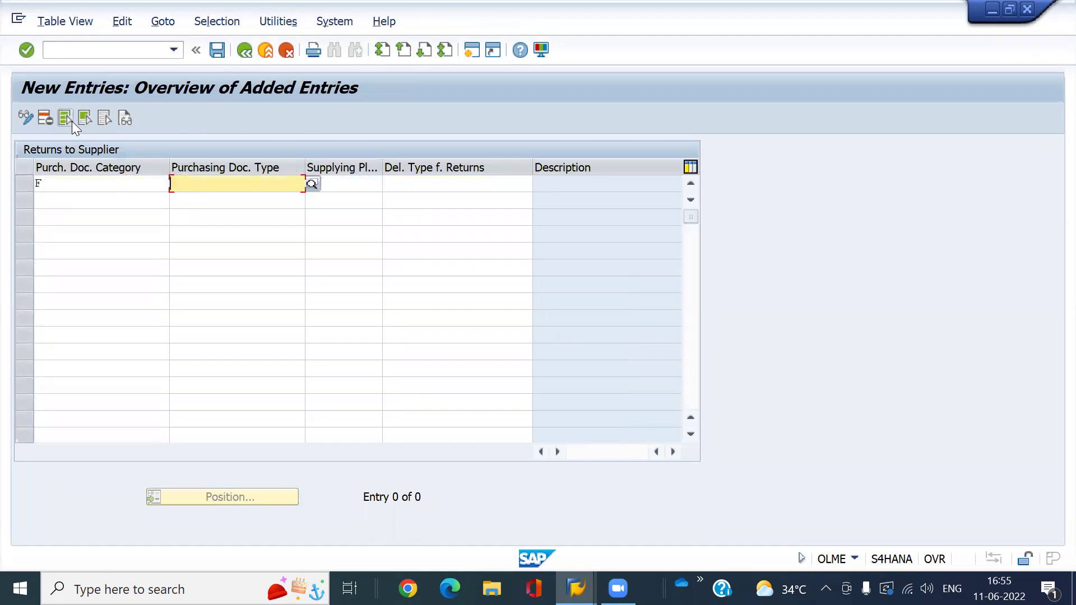
type("NB2")
key("Tab")
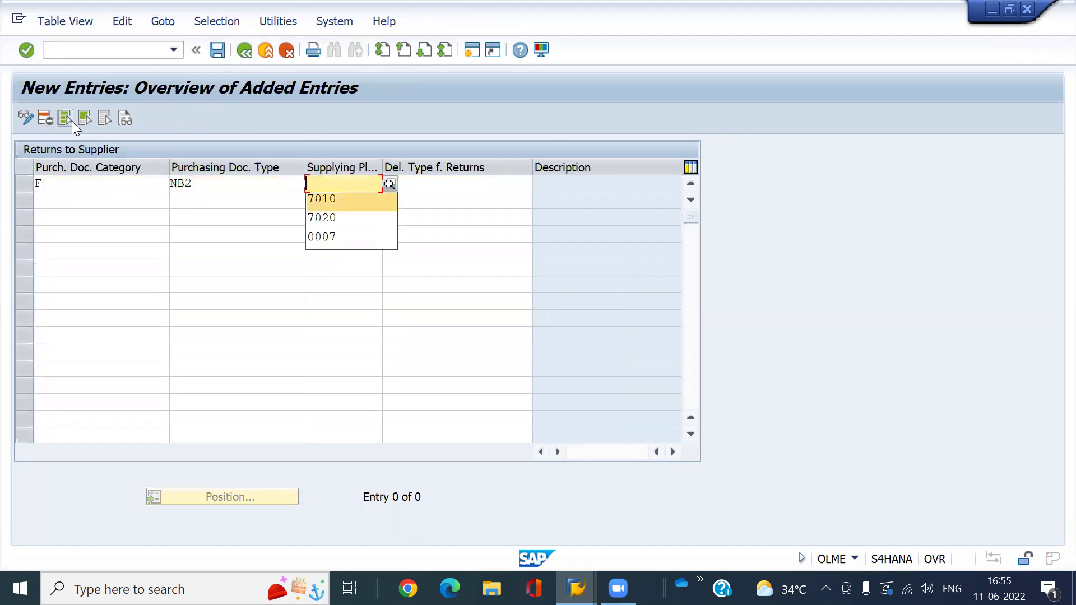
key("Return")
key("Tab")
type("RL")
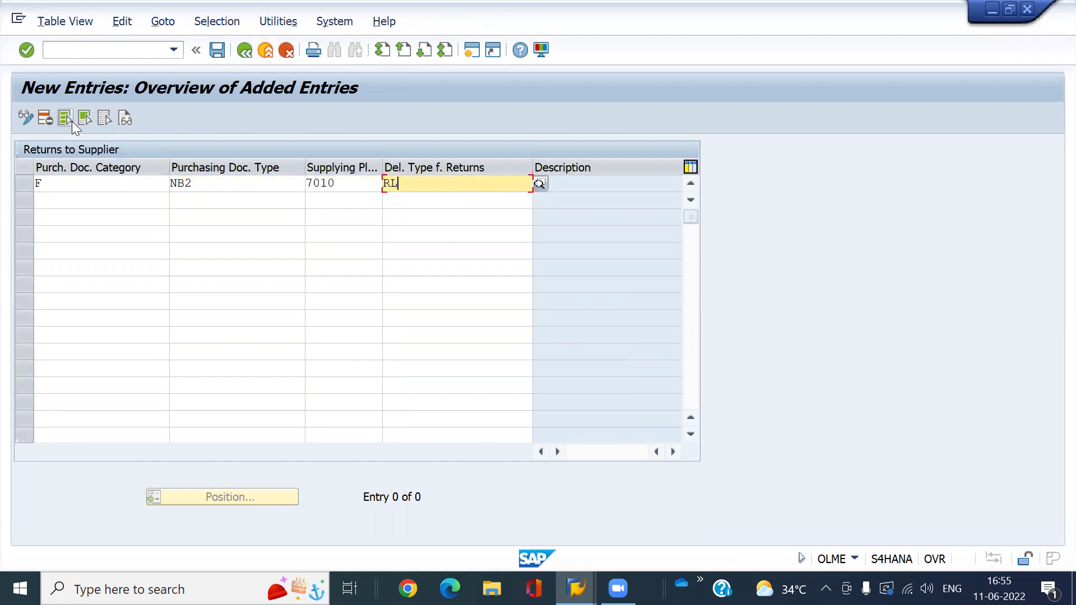
key("Return")
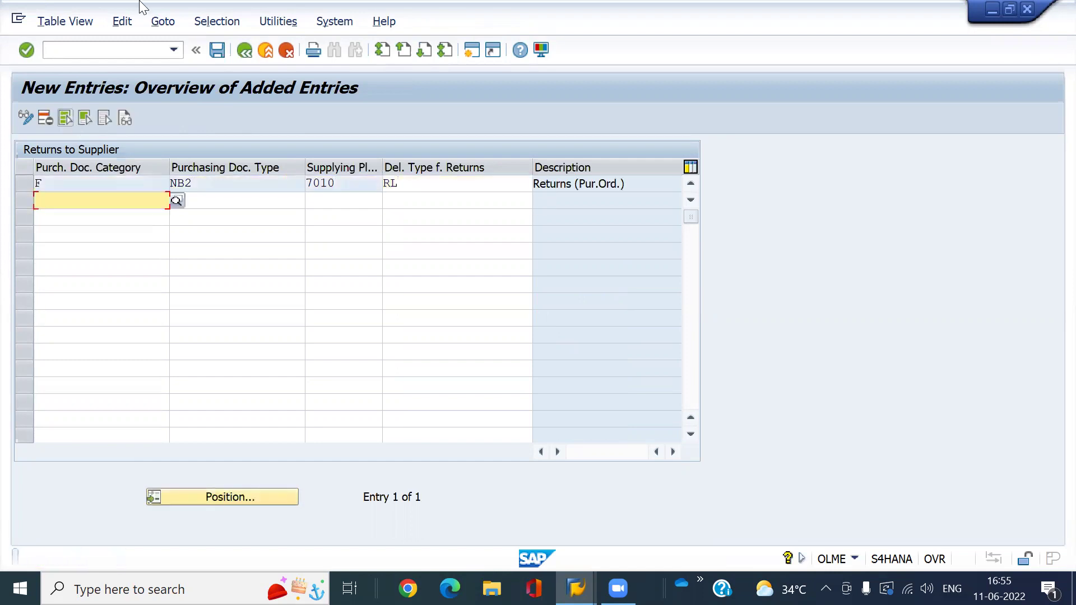
left_click(247, 50)
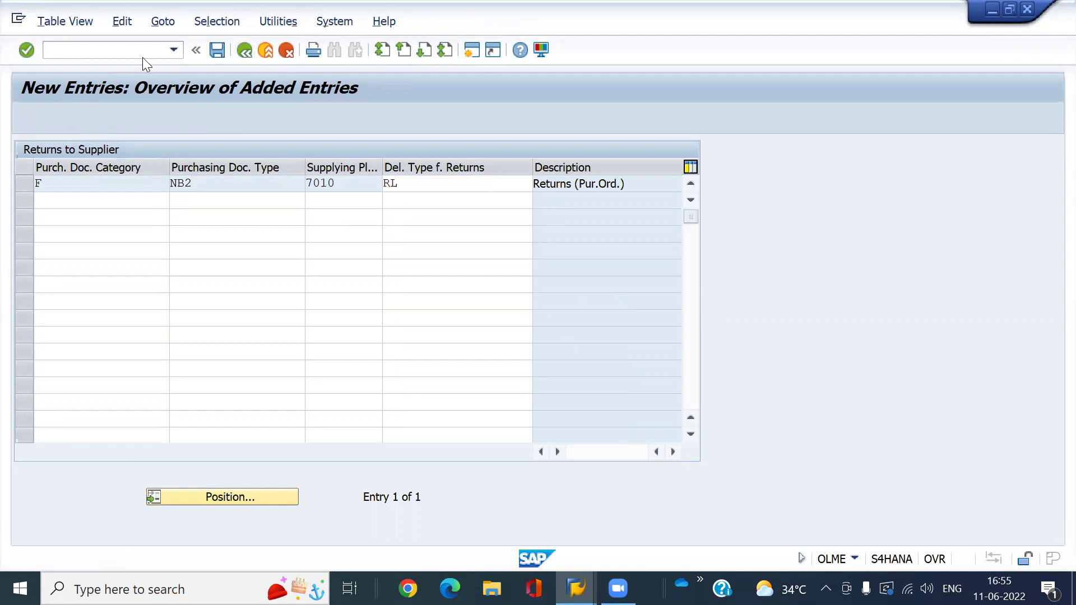
Start Business Partner maintenance with /NBP
left_click(101, 50)
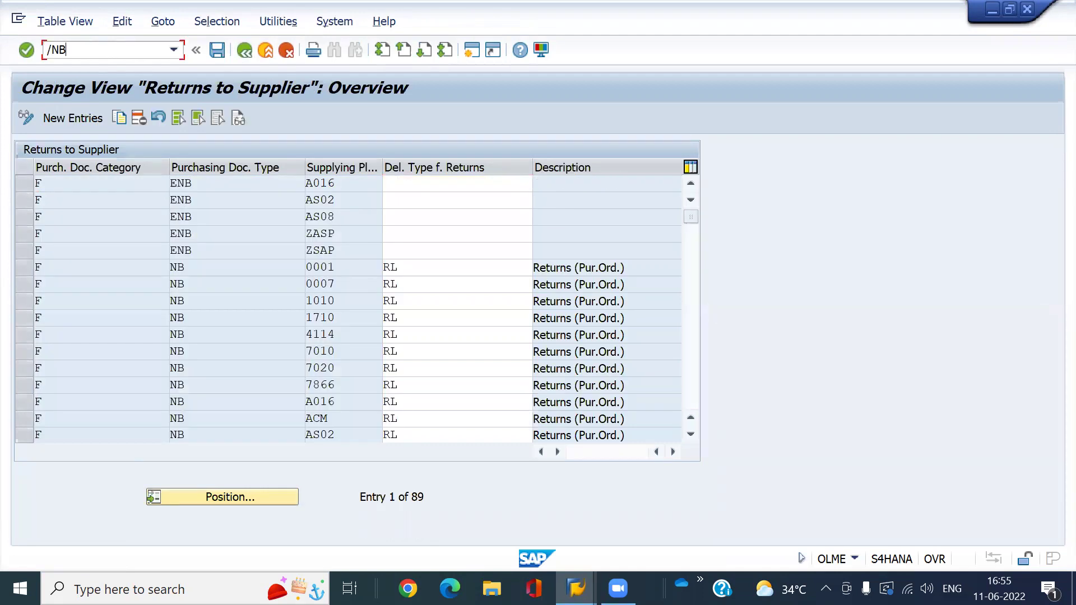
type("/NBP")
key("Return")
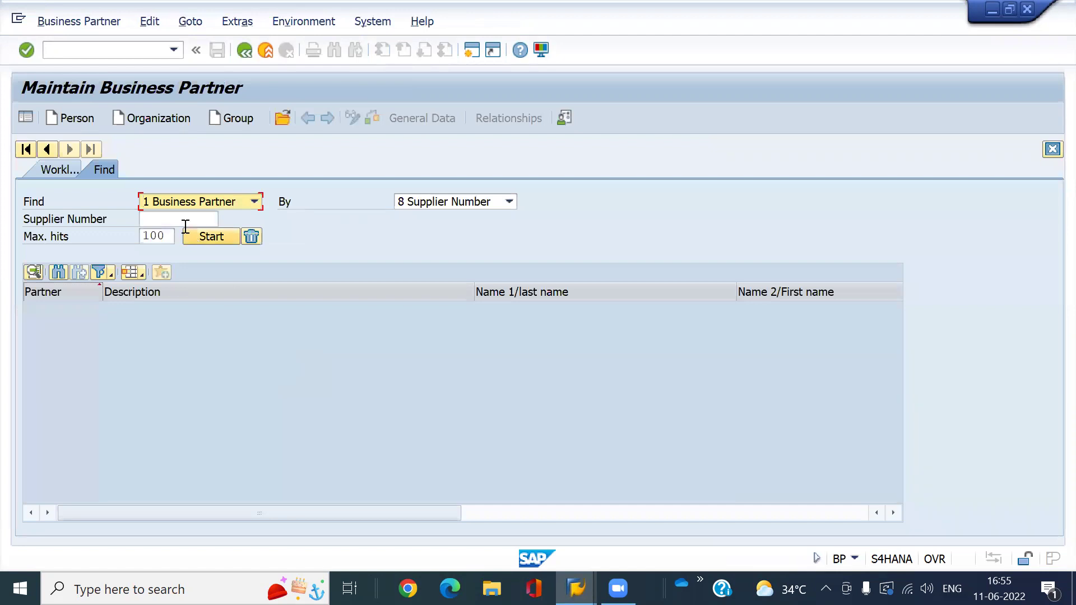
Find the supplier by its number in BP and open its record
left_click(179, 217)
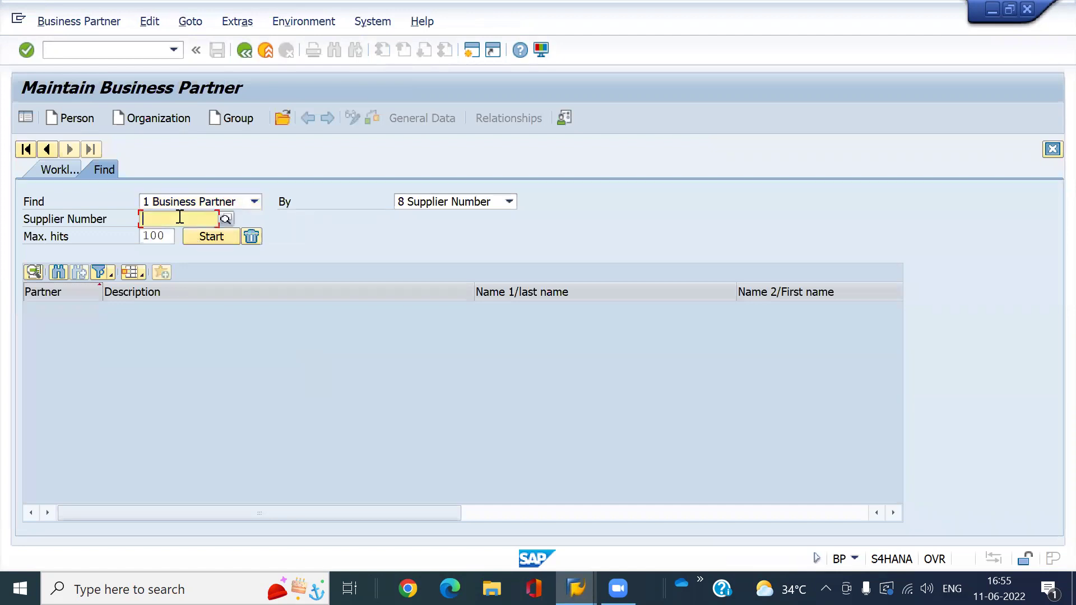
left_click(180, 217)
key("Down")
key("Return")
key("Return")
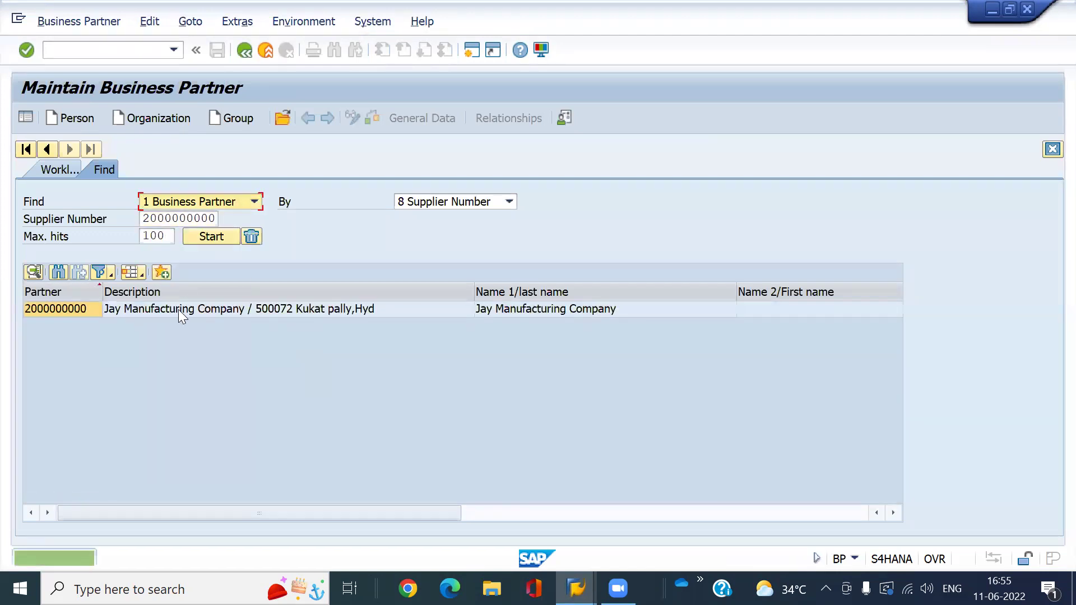
double_click(179, 309)
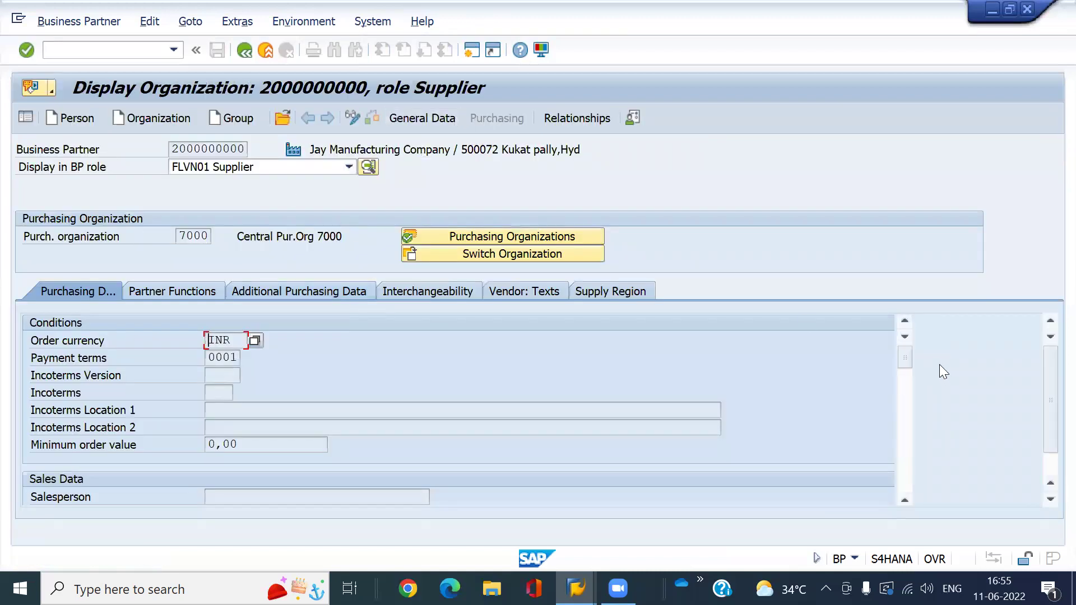
Scroll Purchasing Data for Pur.Org 7000 to the checked Returns Supplier flag, then launch create purchase order
left_click(907, 489)
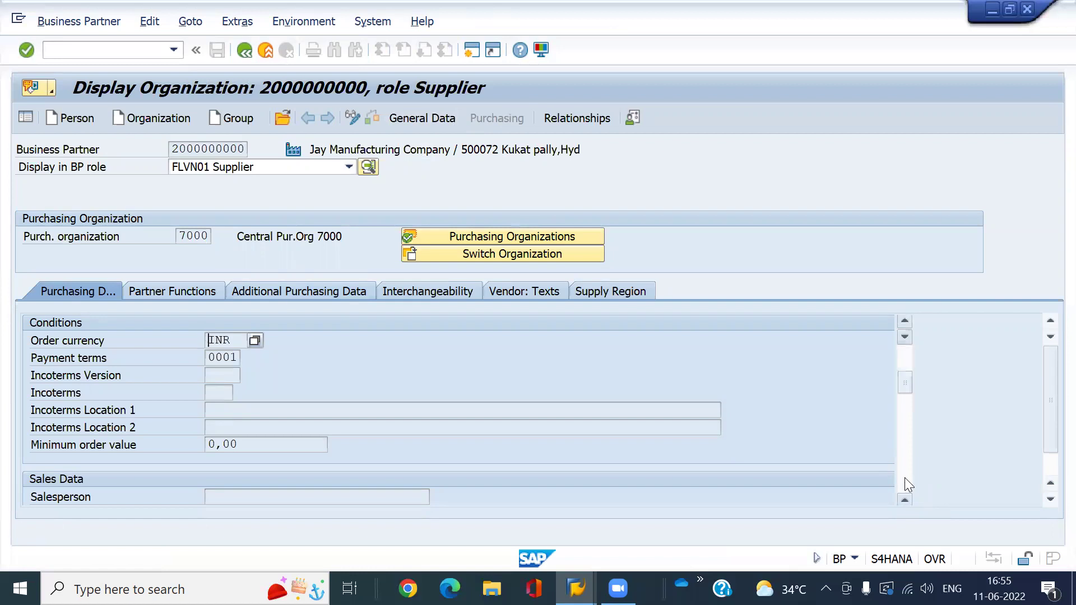
left_click(905, 478)
left_click(905, 478)
left_click(904, 477)
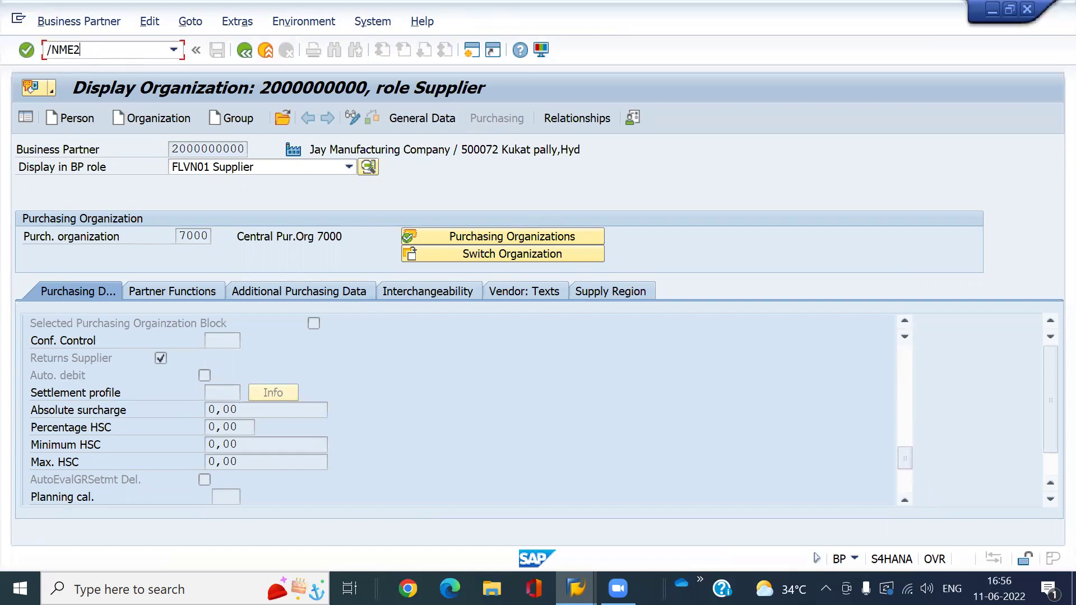
key("Return")
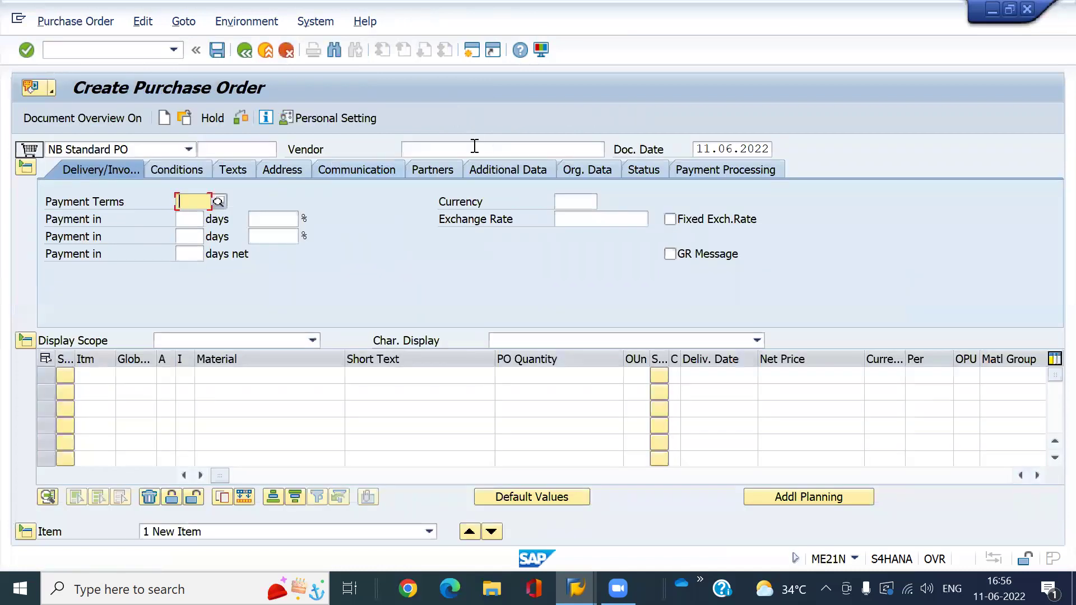
Try the UB2 order type and a supplying plant, then clear the wrong plant value
left_click(475, 146)
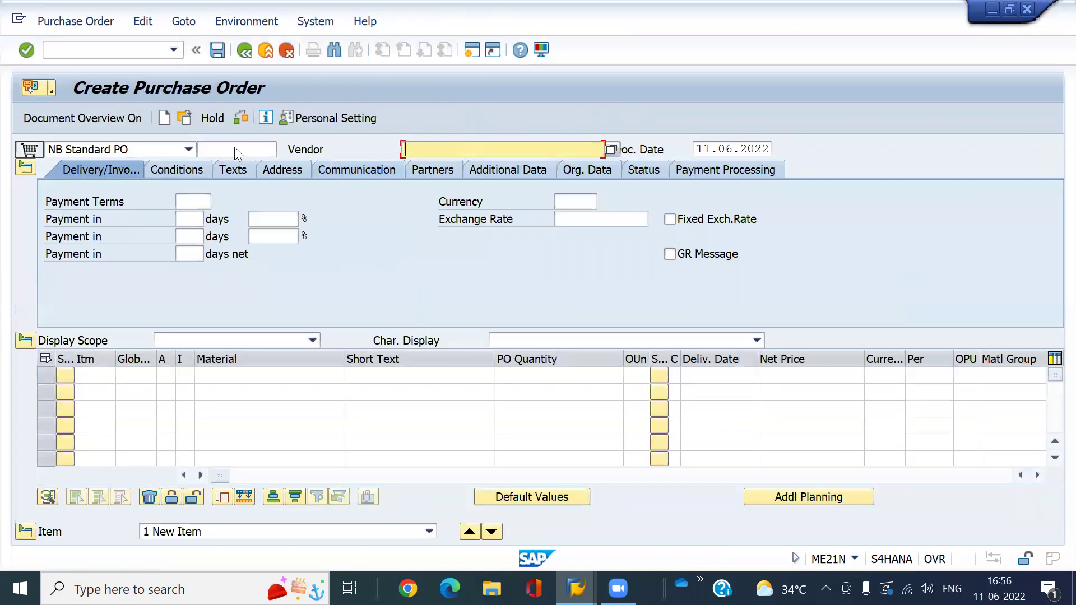
left_click(175, 149)
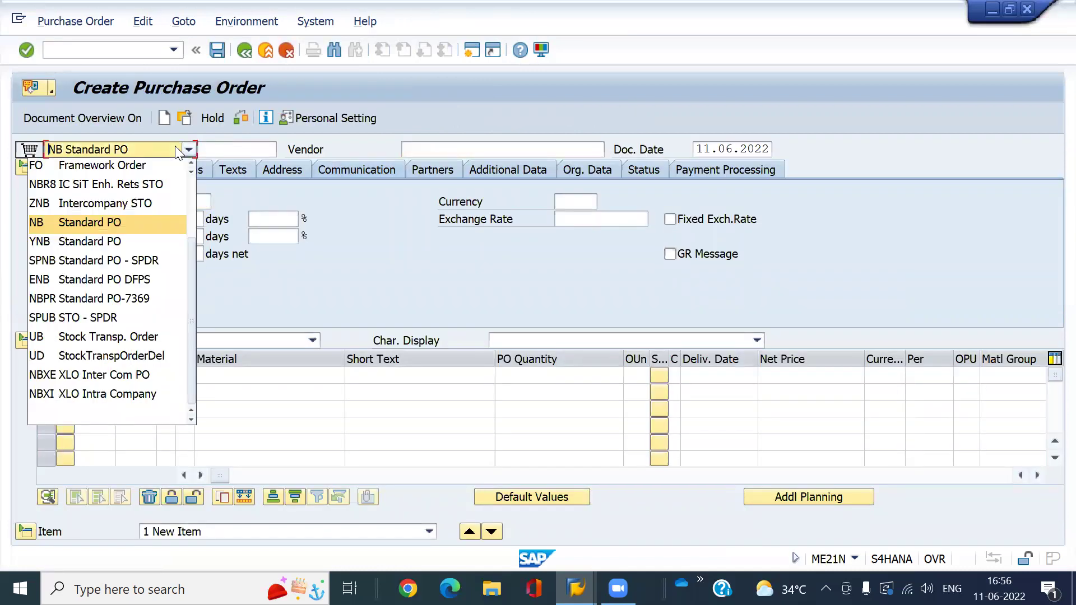
key("Up")
key("Up")
key("Up")
key("Up")
key("Up")
key("Up")
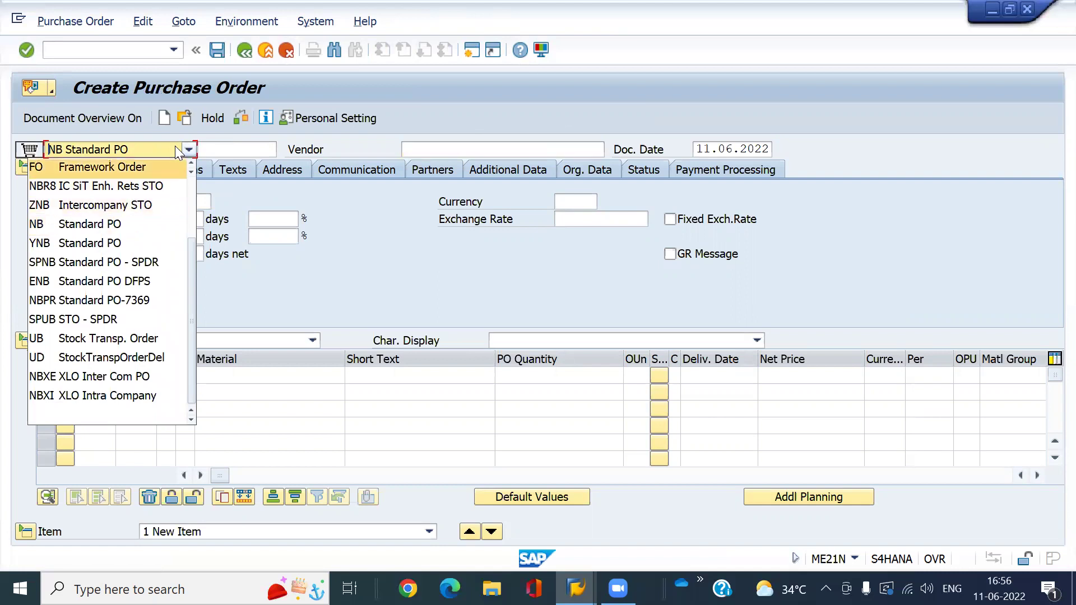
key("Down")
key("Return")
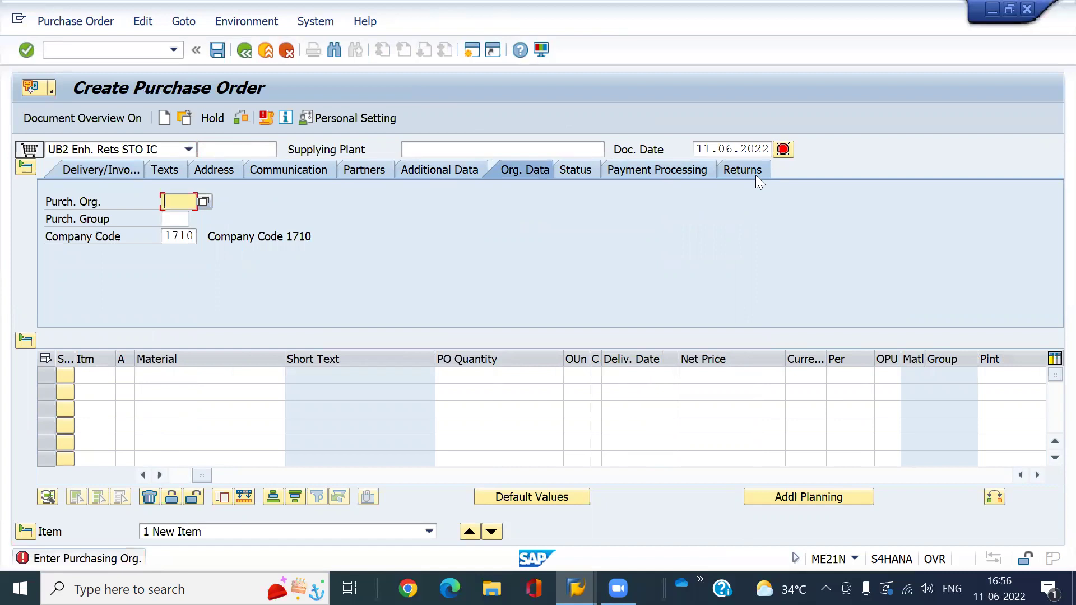
left_click(450, 148)
key("Down")
key("Return")
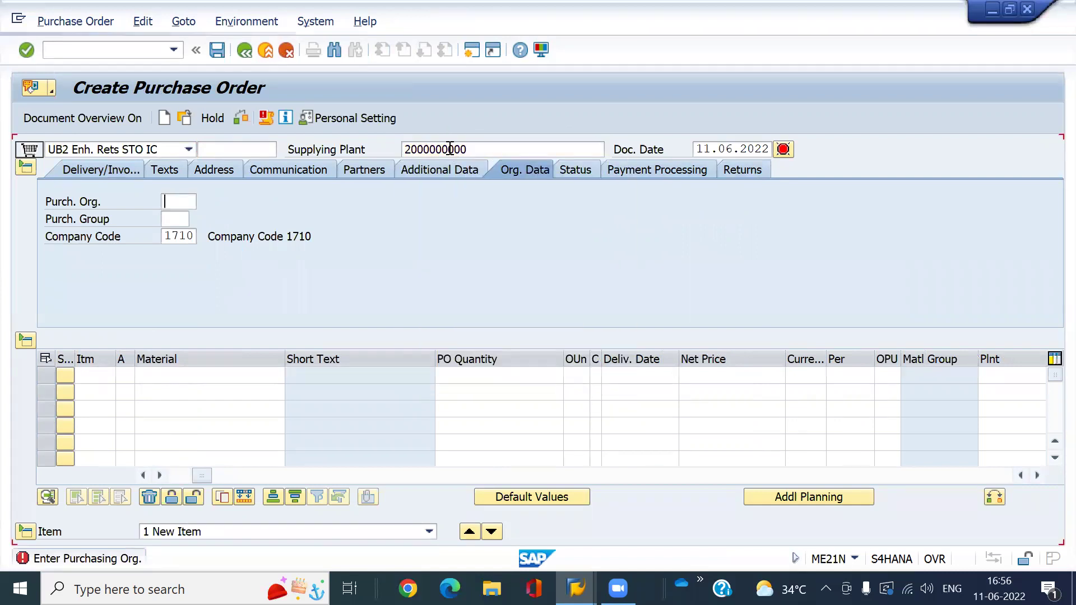
key("Return")
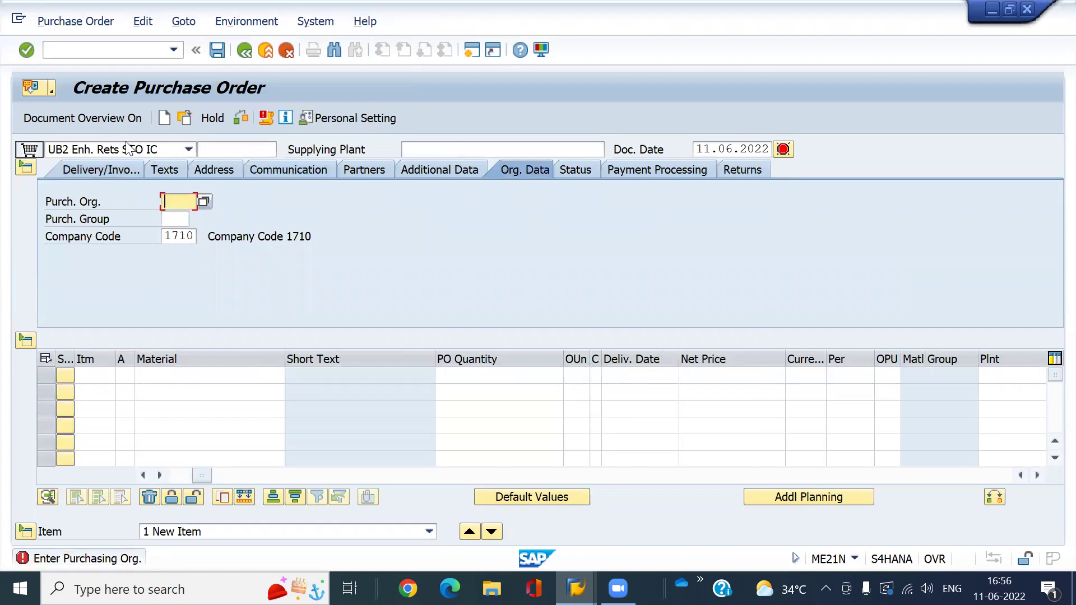
Switch the order type to NB2 Enh.Ret.to Supplier
left_click(126, 146)
key("Down")
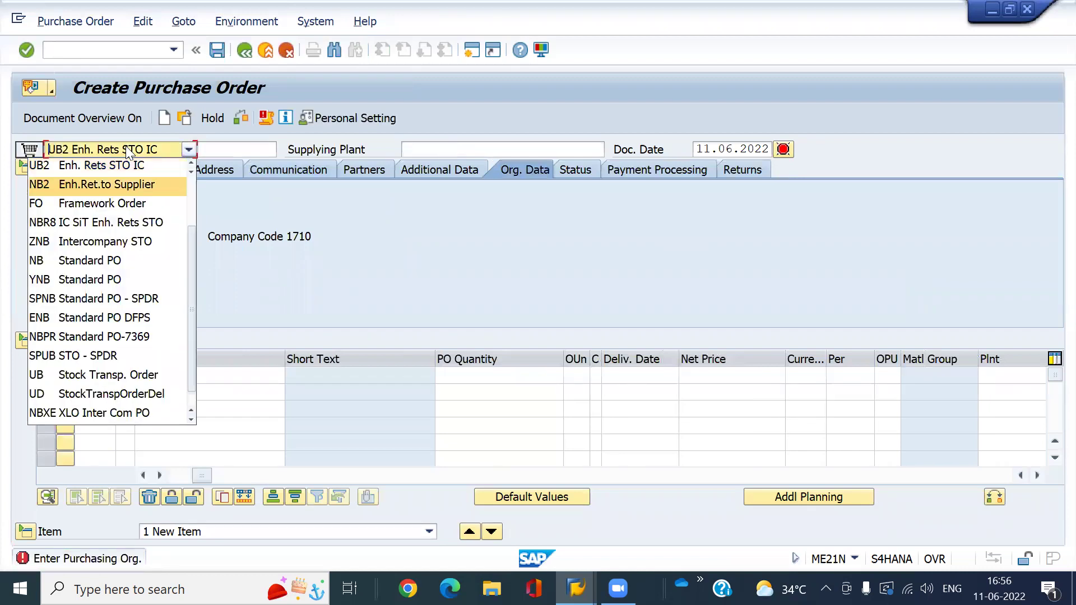
key("Return")
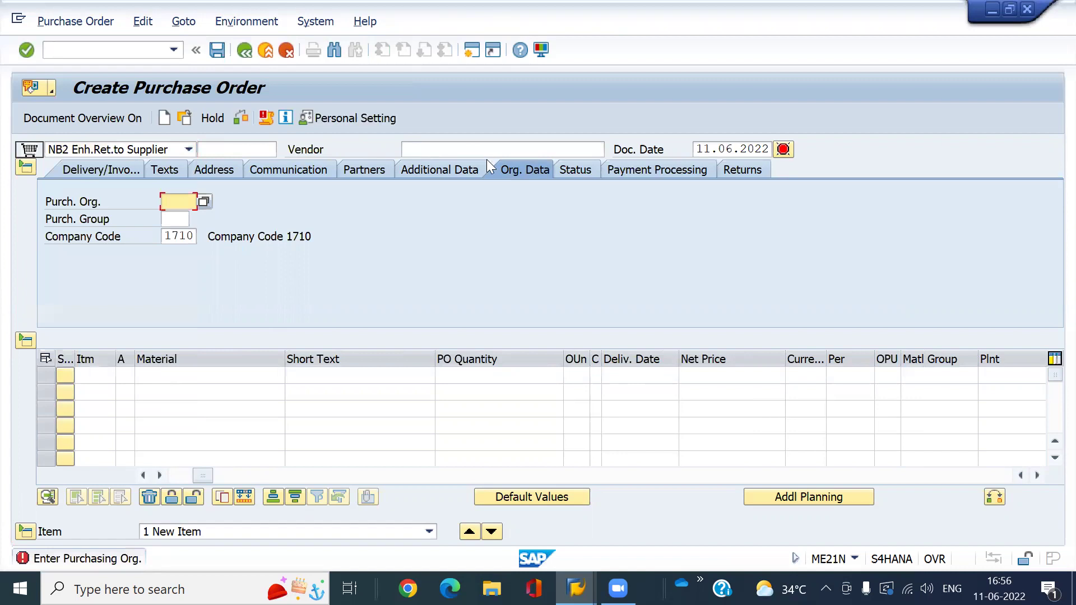
Fill in the vendor and purchasing organization 7000 in the order header
left_click(481, 150)
key("Down")
key("Return")
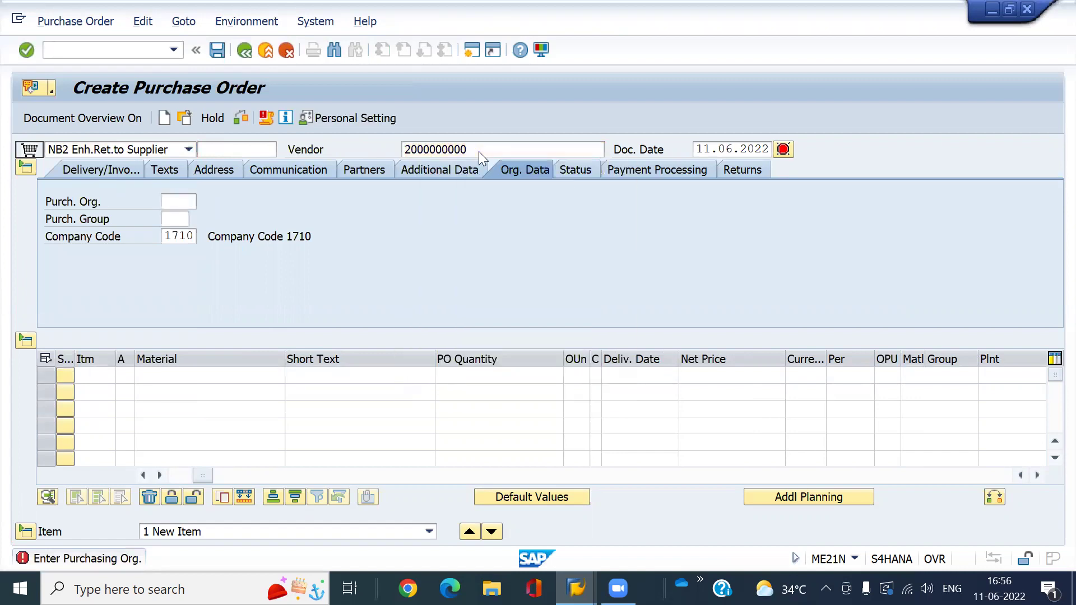
key("Return")
key("Down")
key("Return")
key("Return")
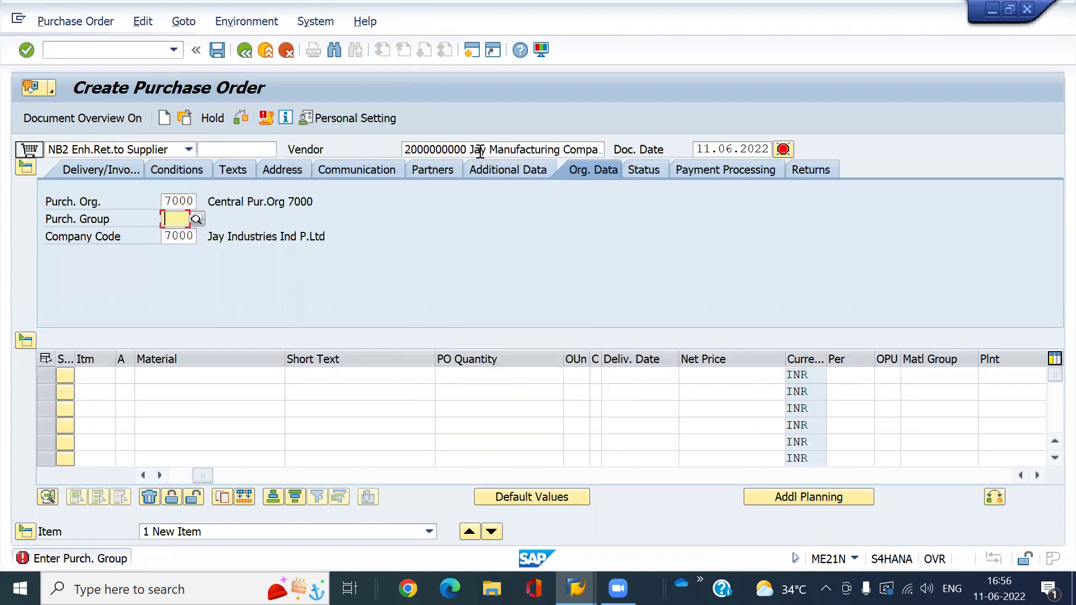
key("Down")
key("Return")
Set purchasing group 001 and add item RM80A105, quantity 1, plant 7010, storage location 1000
key("Return")
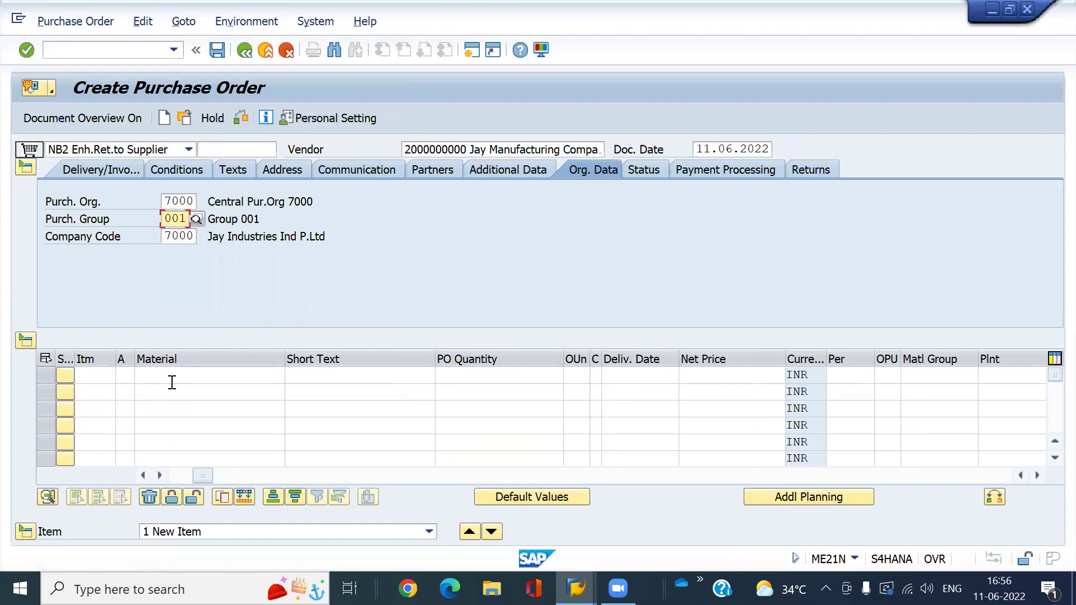
left_click(170, 378)
key("Down")
key("Return")
key("Return")
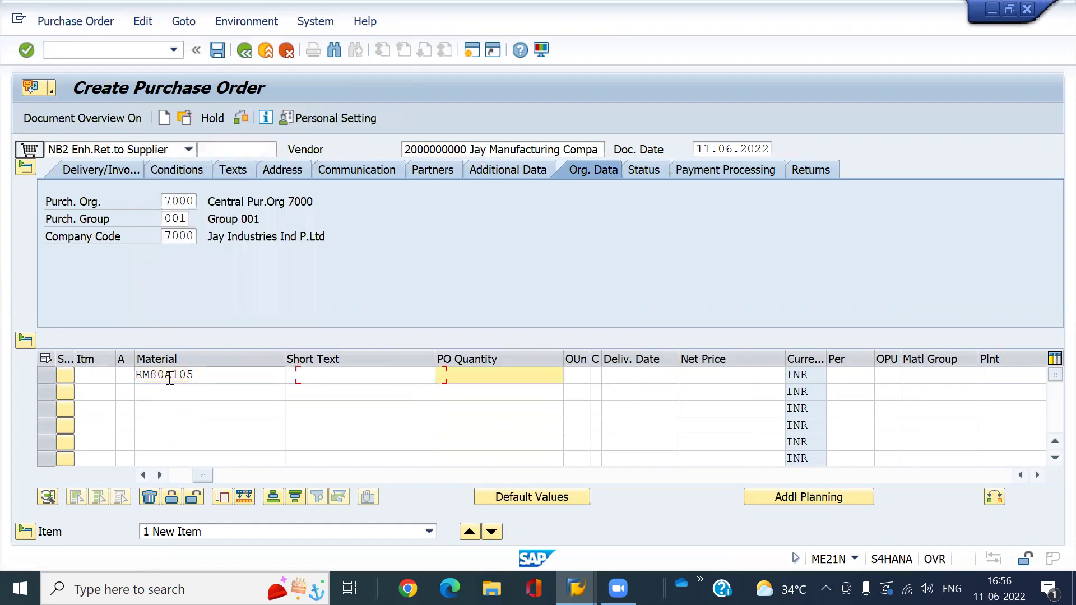
key("Tab")
key("Tab")
key("Tab")
key("Tab")
key("Tab")
key("Tab")
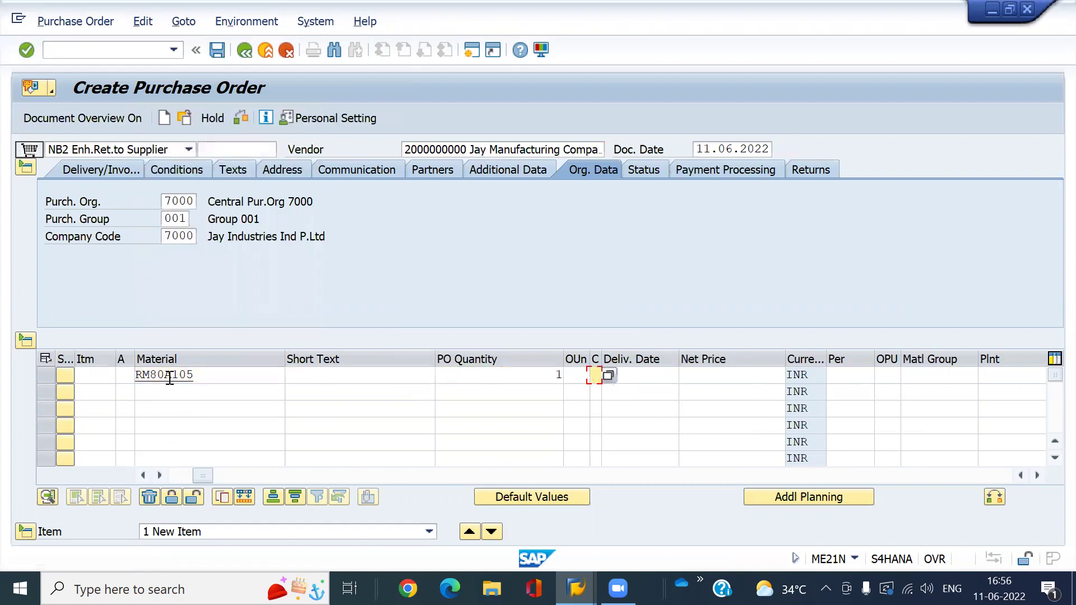
key("Tab")
key("Tab")
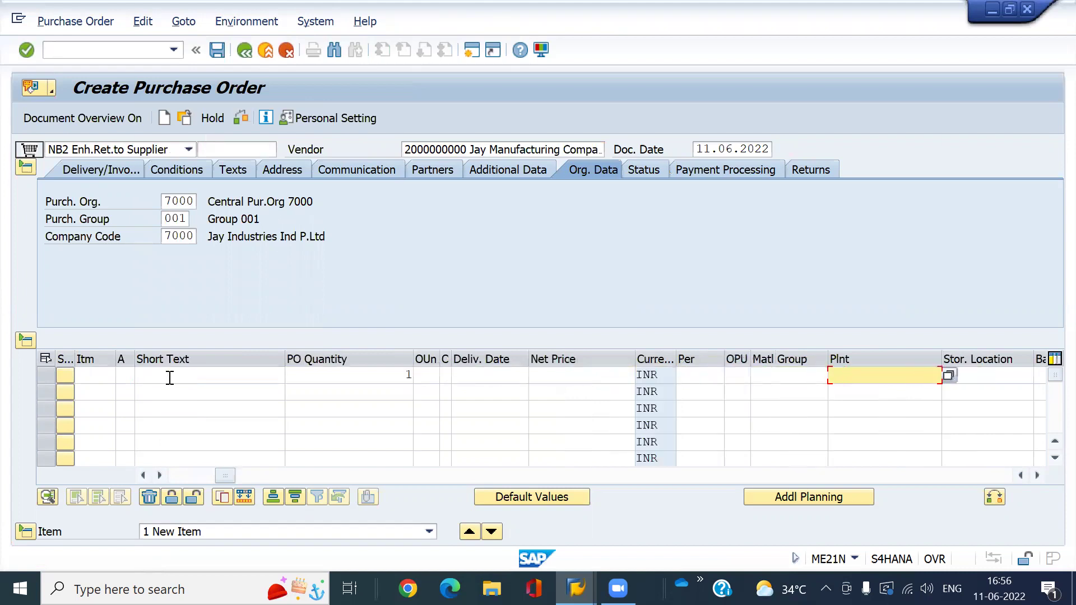
key("Down")
key("Down")
key("Return")
key("Tab")
key("Down")
key("Down")
key("Return")
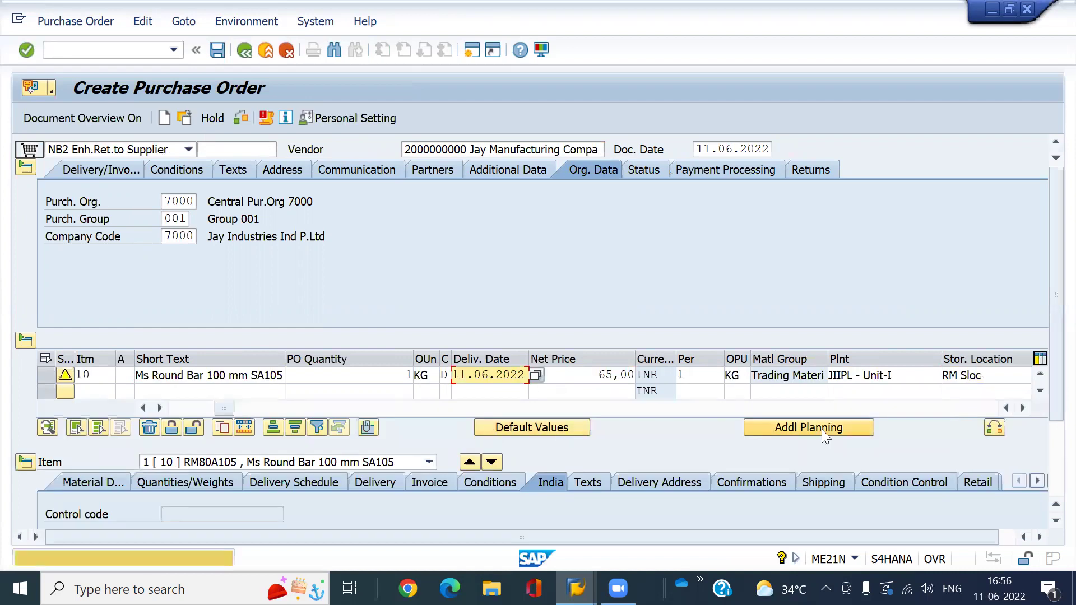
Scroll the item table right and tick Returns Item for item 10
left_click(1020, 409)
left_click(1023, 409)
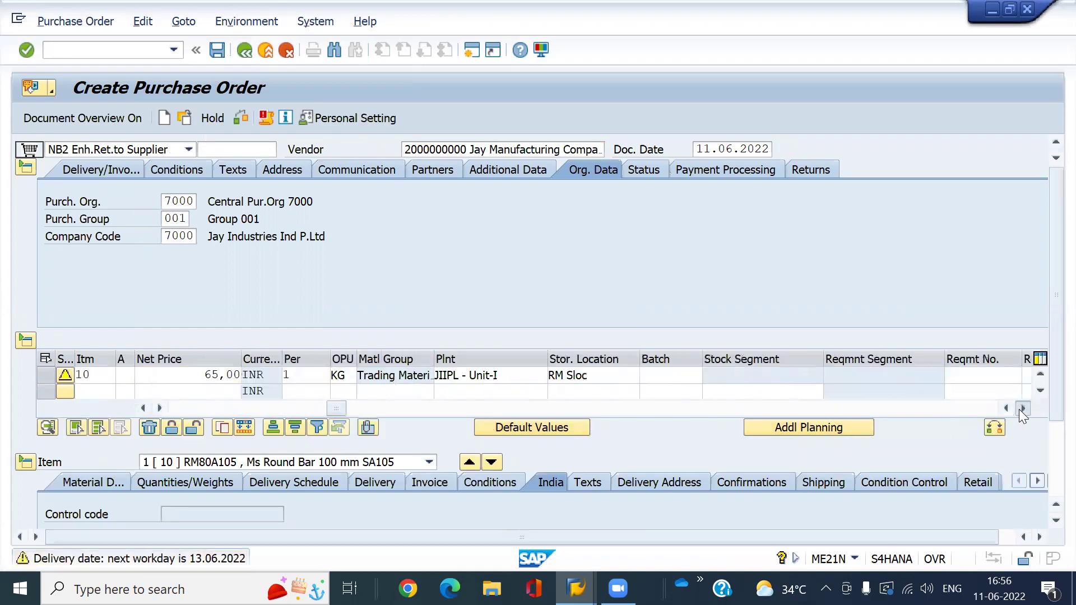
left_click(1022, 408)
left_click(1022, 408)
left_click(1023, 408)
left_click(1020, 409)
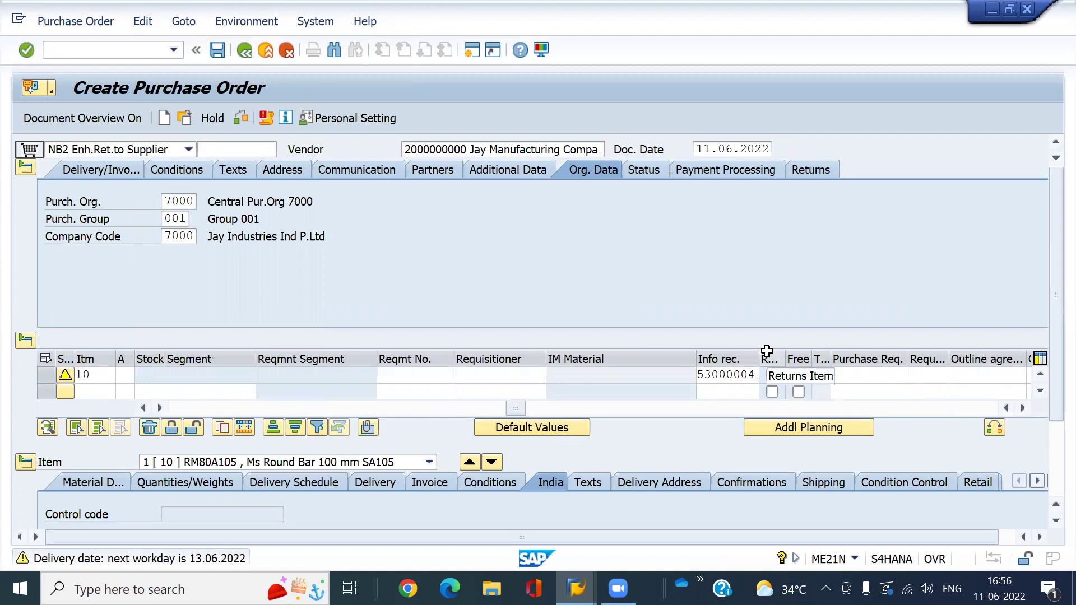
left_click(772, 376)
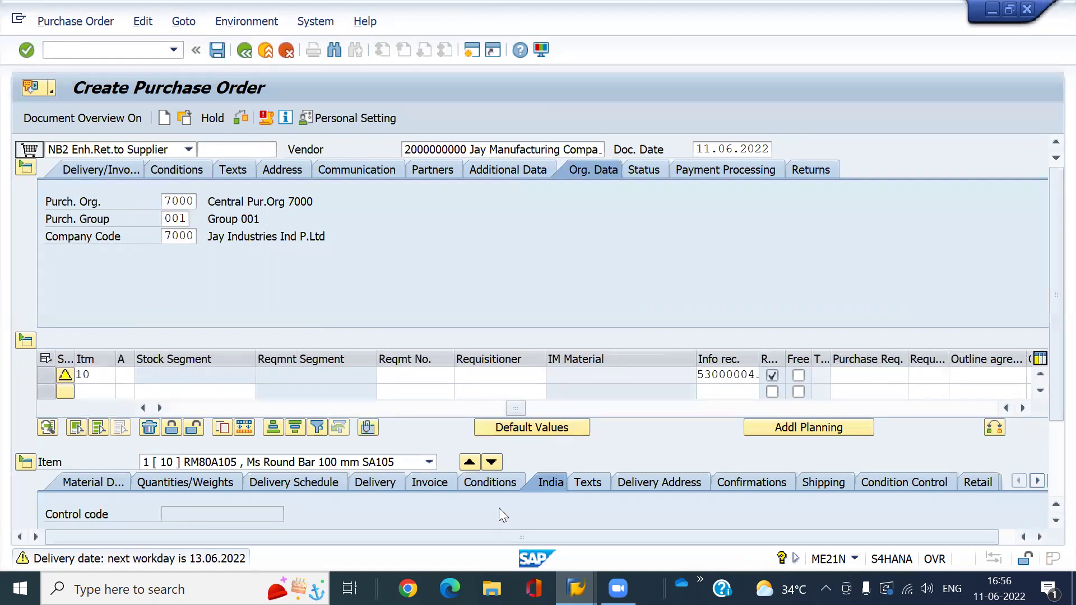
Check Delivery Type RL on the Shipping tab, save, and select the new PO number
left_click(814, 487)
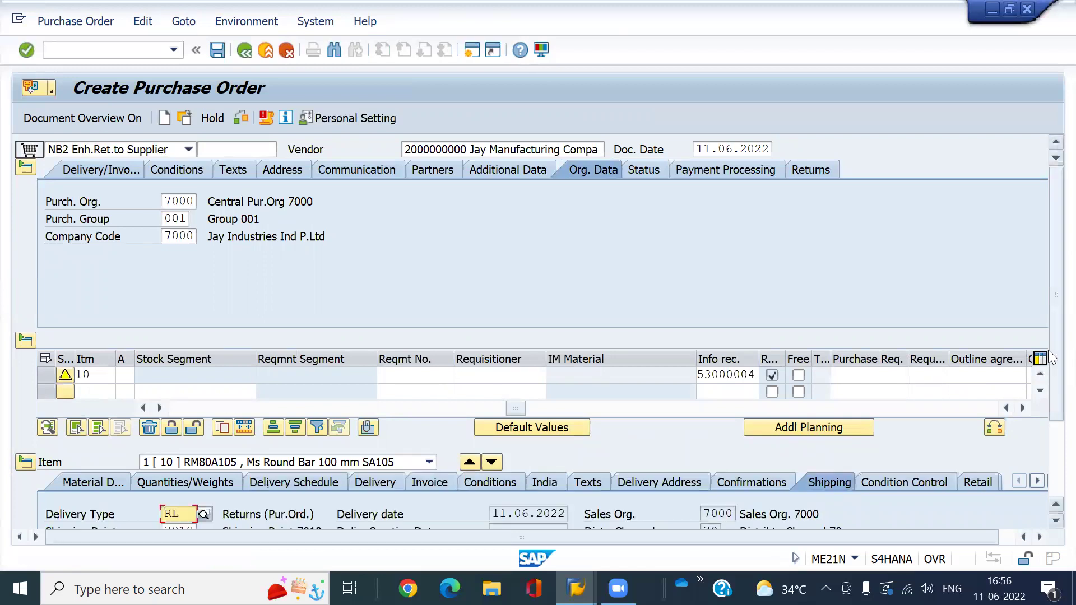
scroll(1050, 404, "down", 3)
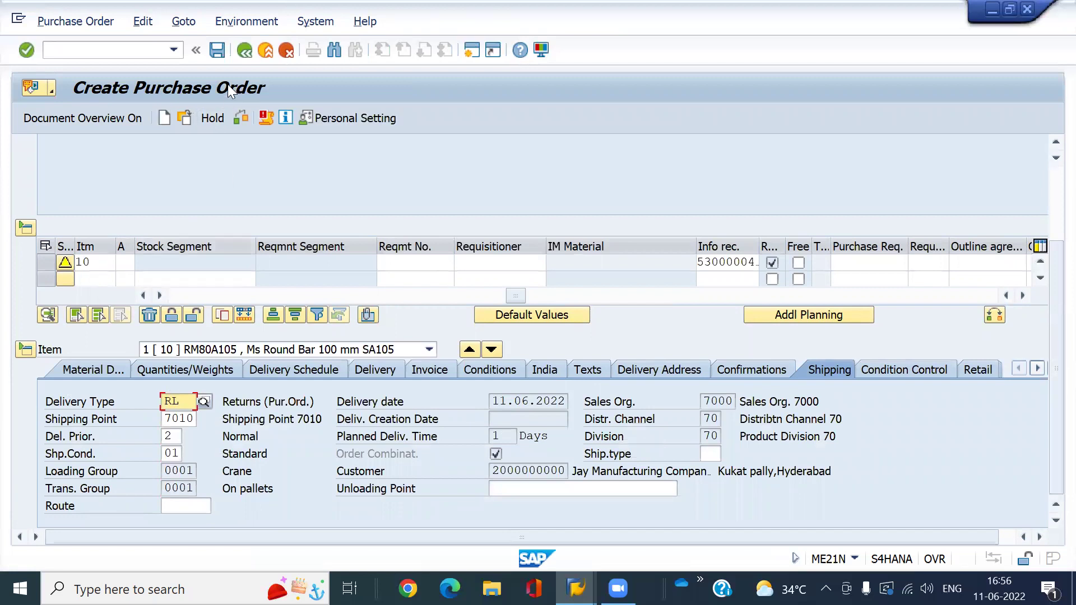
left_click(217, 51)
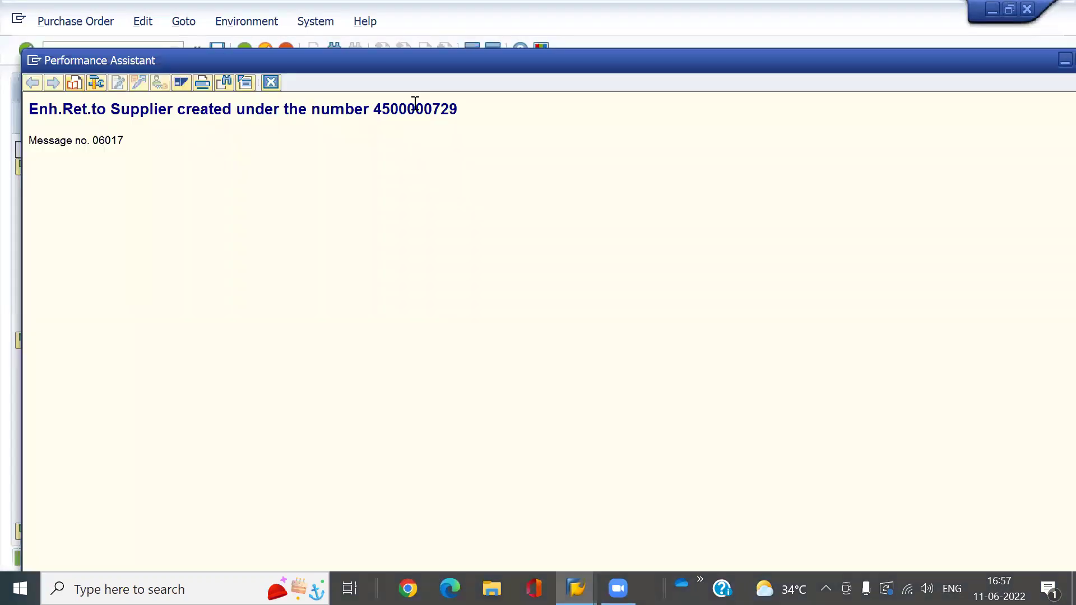
double_click(417, 109)
key("ctrl+c")
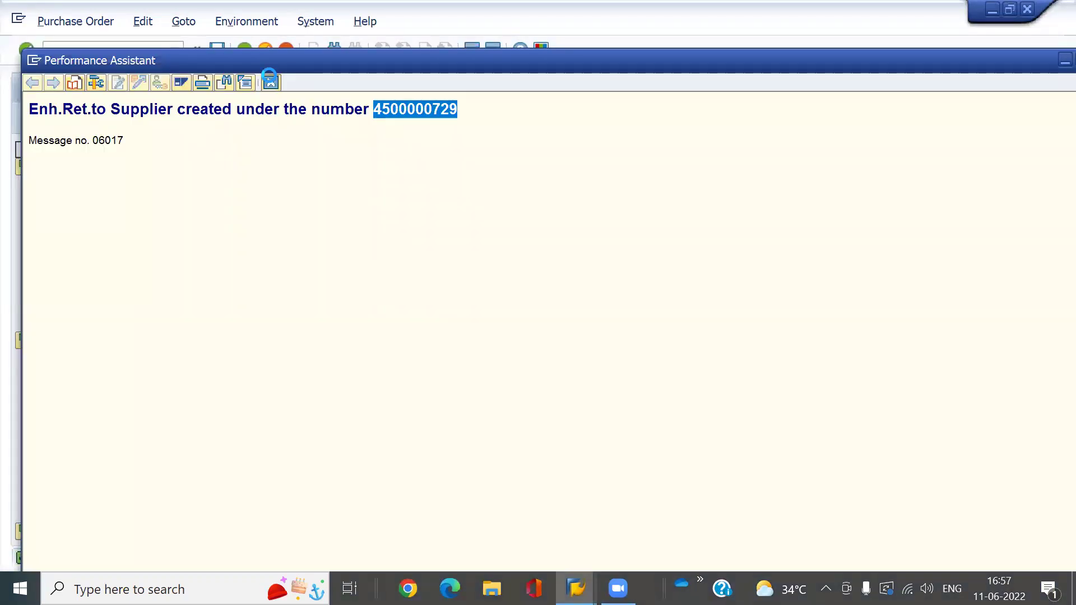
Display the new order in ME23N and open its Returns Overview, showing Process Incomplete
left_click(271, 83)
left_click(116, 56)
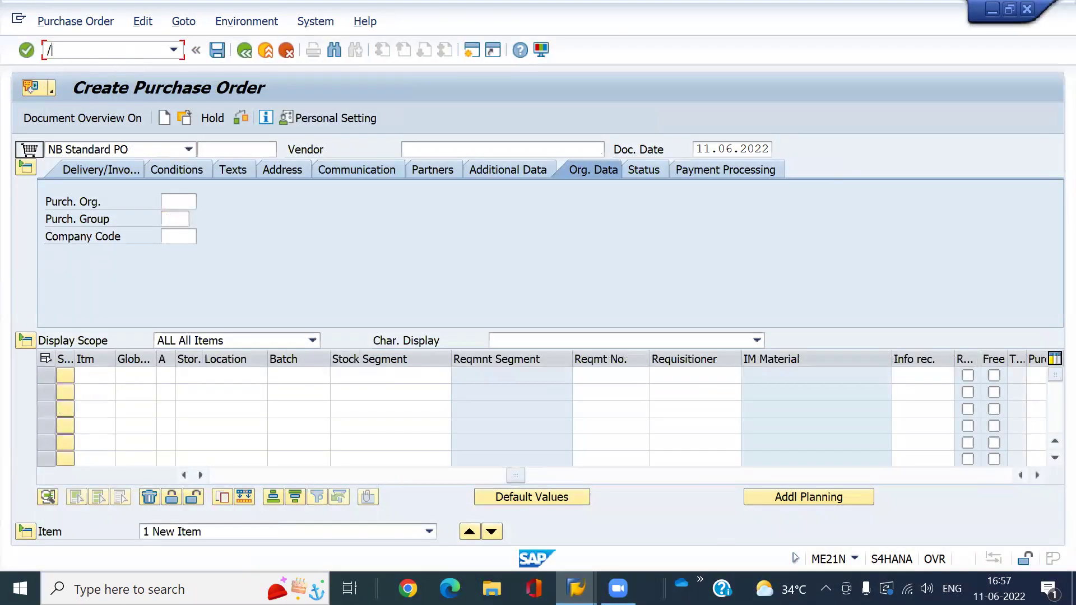
type("/NME23N")
key("Return")
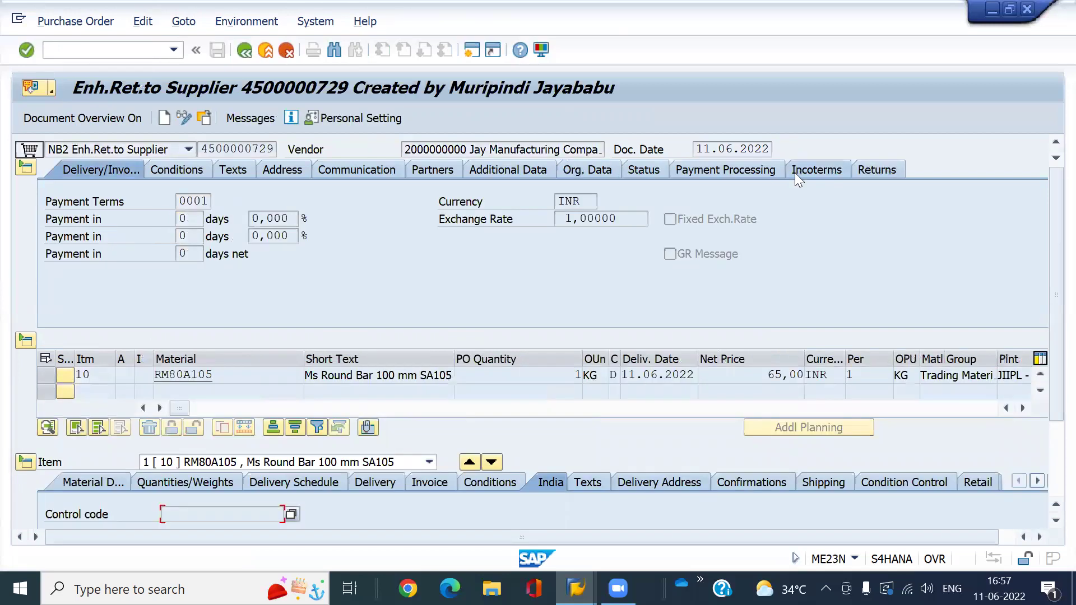
left_click(873, 171)
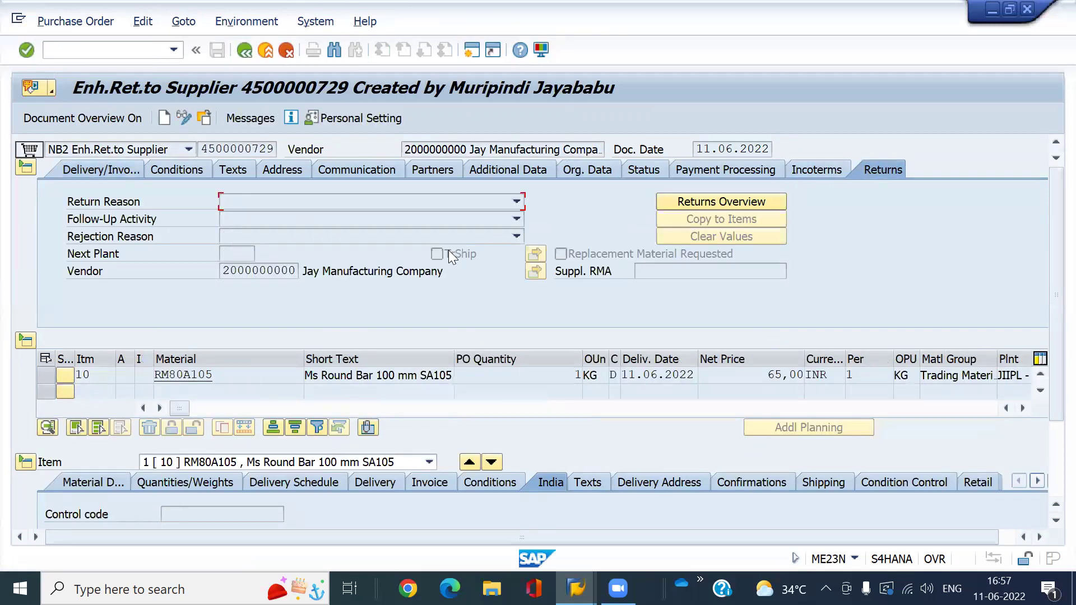
left_click(681, 204)
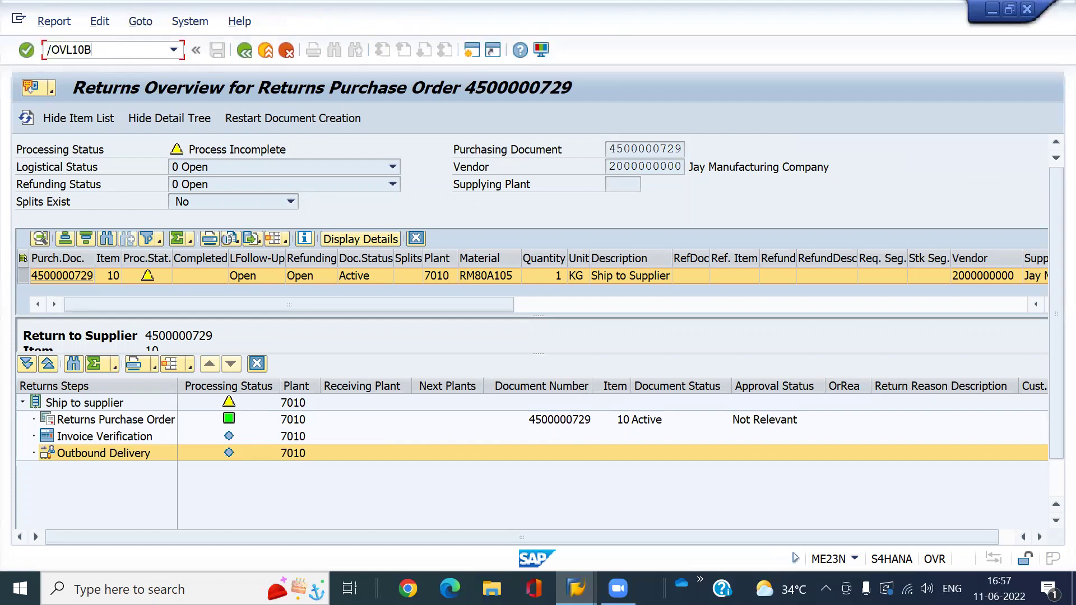
Create the outbound delivery for the pasted PO number in VL10B, then return to Returns Overview
key("Return")
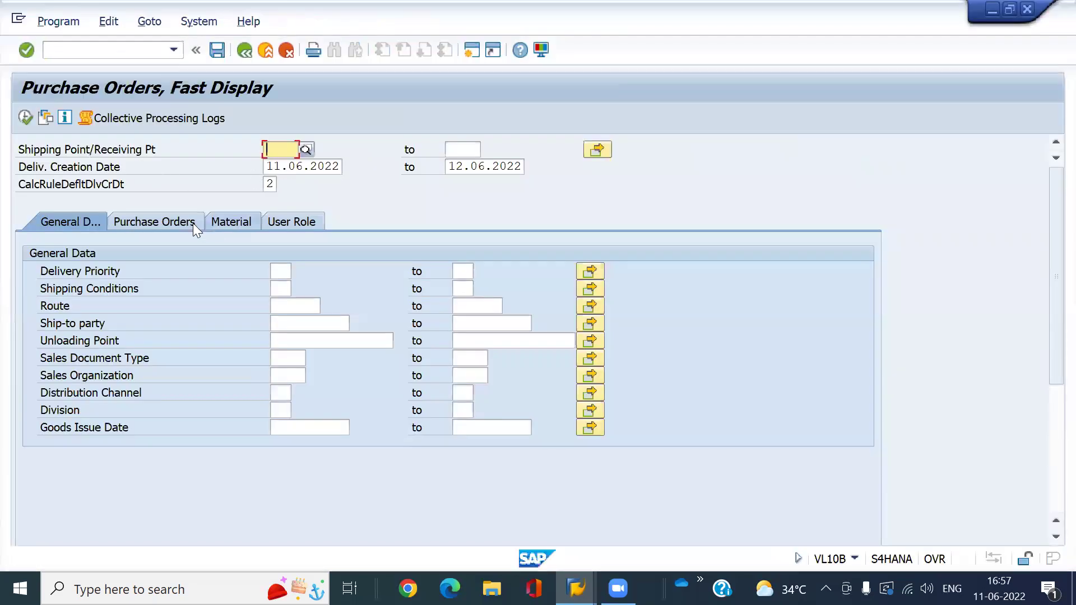
left_click(185, 221)
left_click(283, 274)
key("ctrl+v")
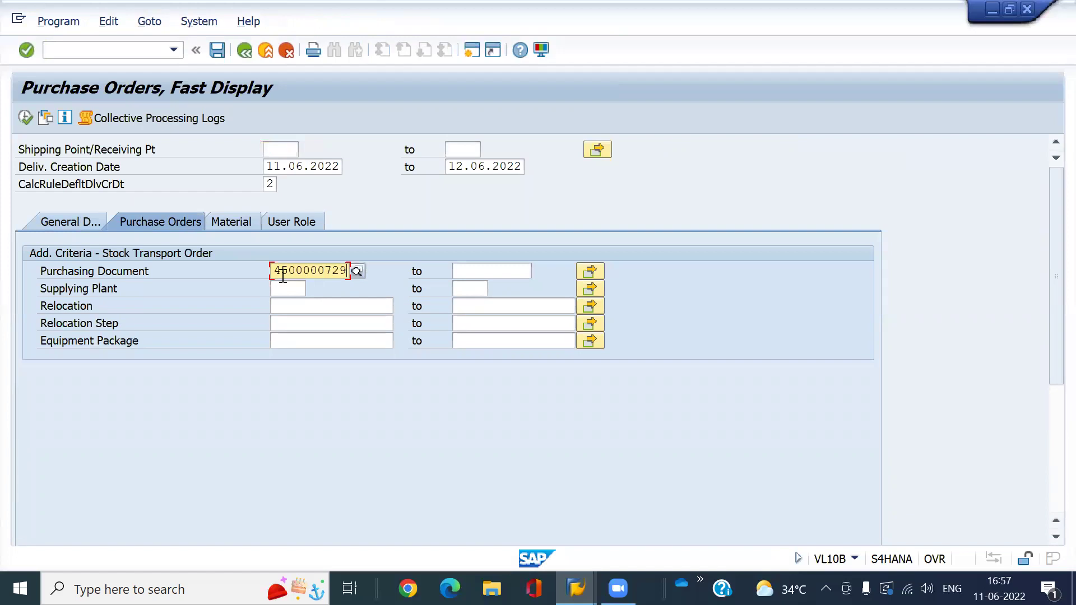
left_click(23, 117)
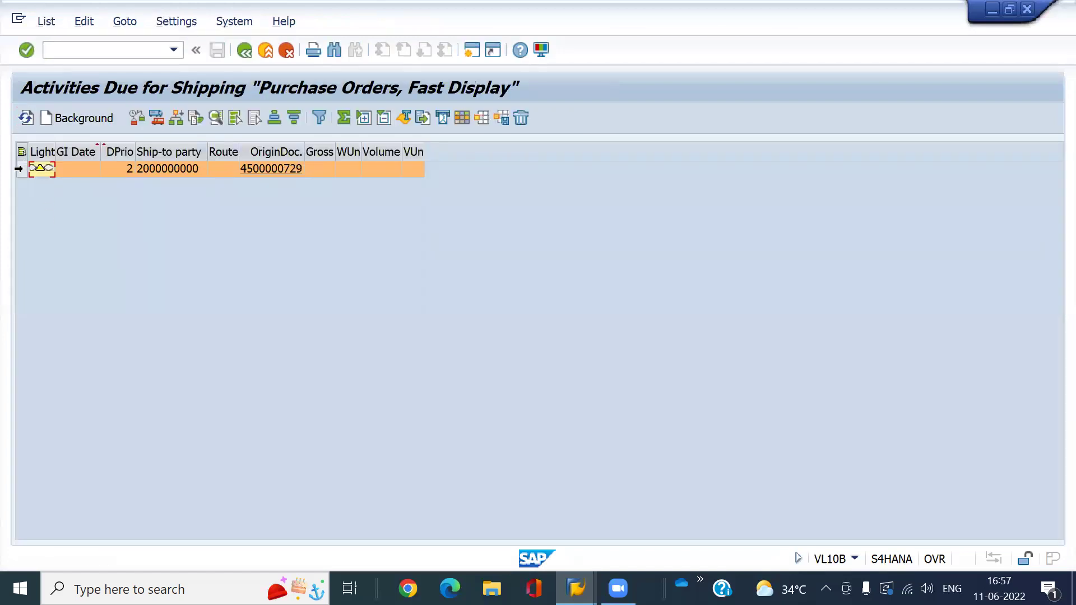
left_click(20, 169)
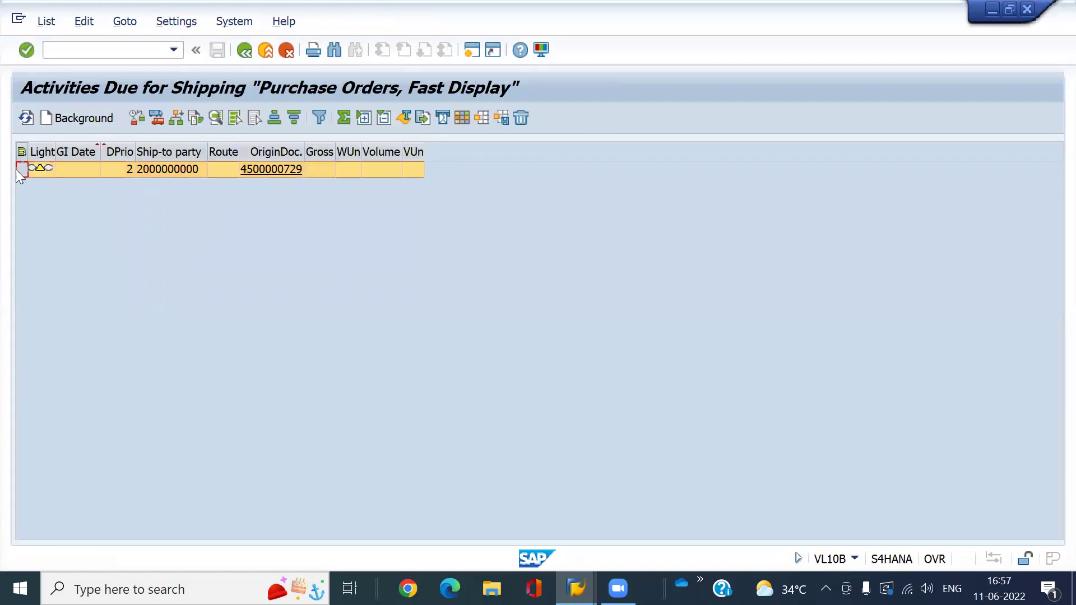
left_click(71, 125)
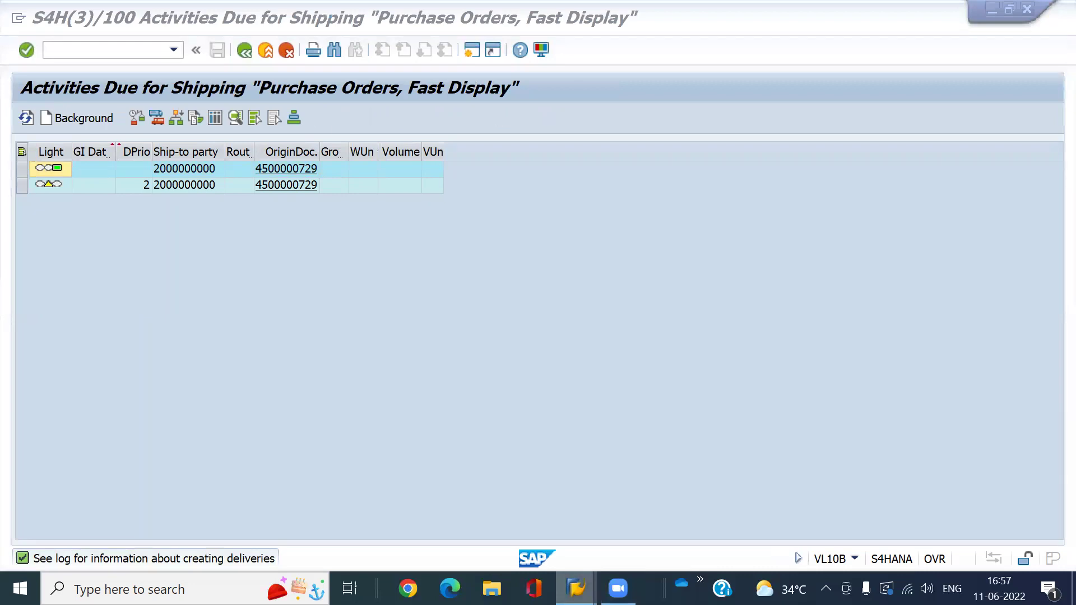
mouse_move(577, 588)
left_click(473, 528)
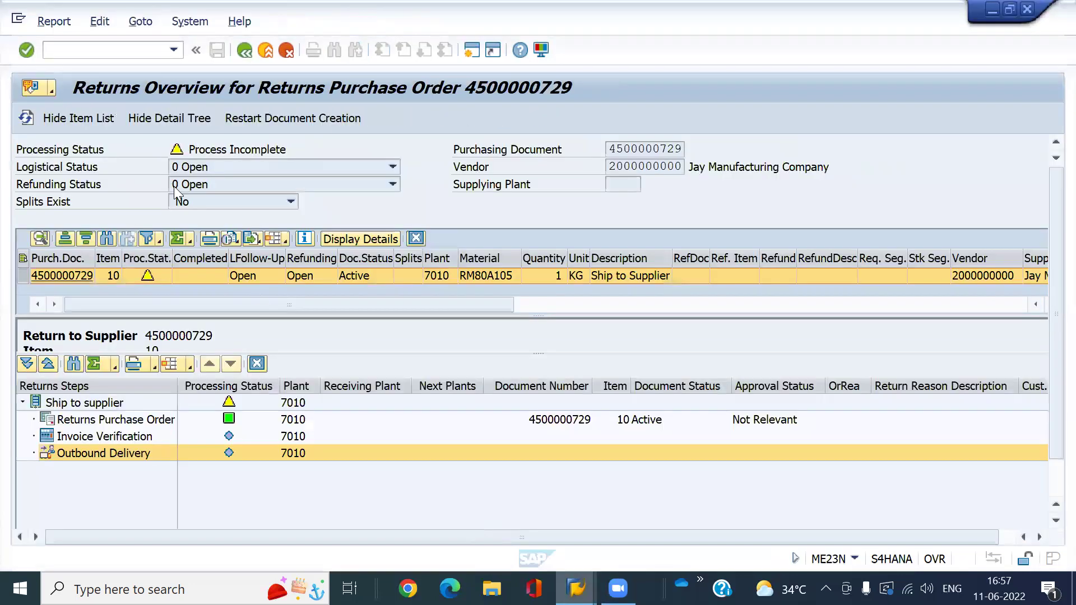
Refresh Returns Overview to show the active outbound delivery, then switch back to the VL10B list
left_click(26, 118)
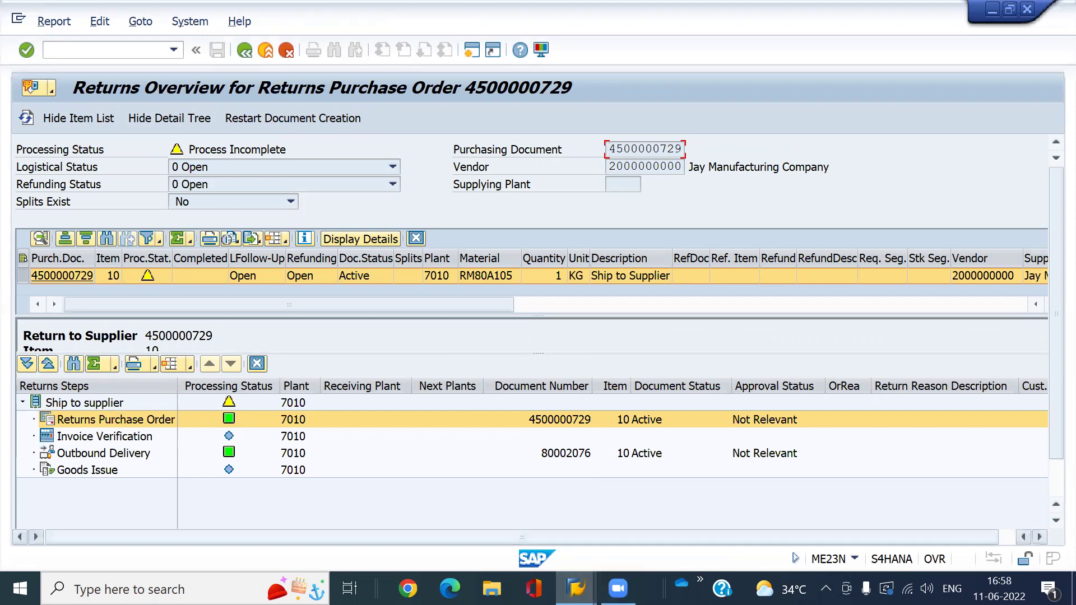
mouse_move(576, 589)
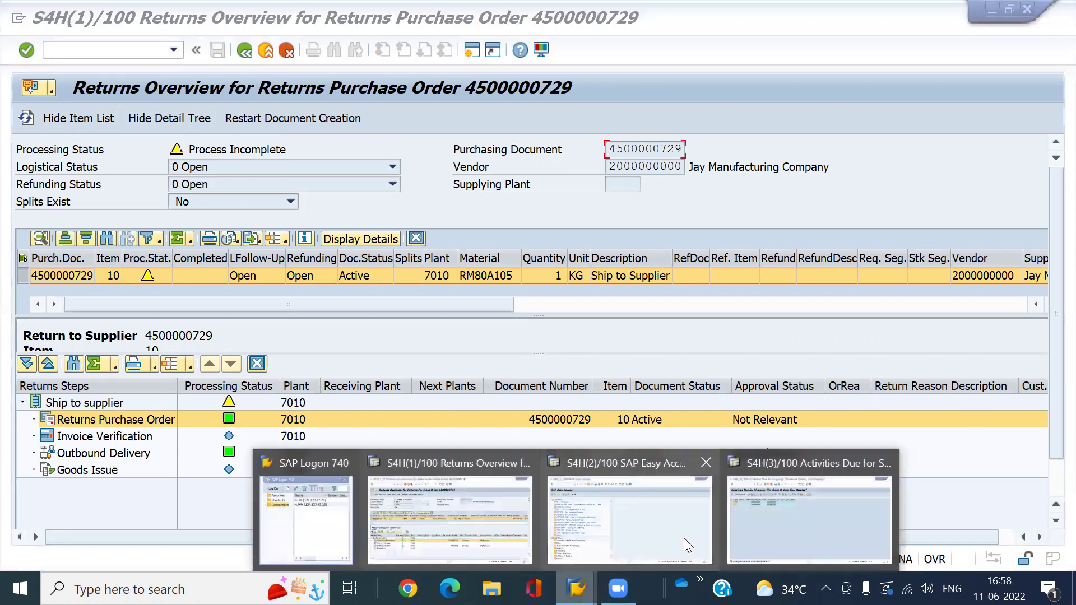
left_click(757, 531)
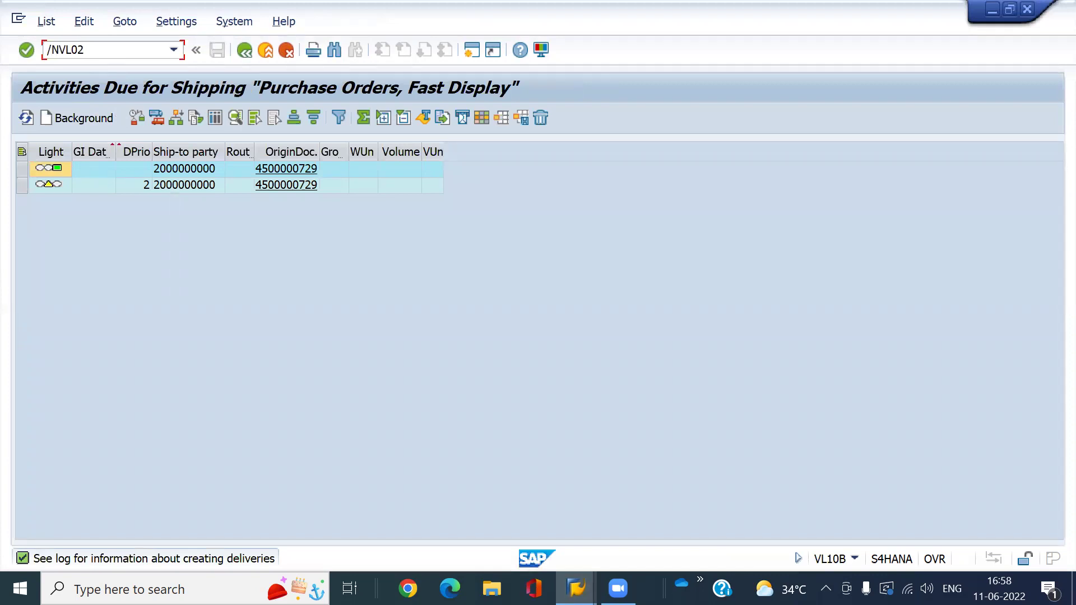
Open outbound delivery 80002076 with /NVL02N and set item 10's picked quantity to 1
left_click(112, 55)
type("/NVL02N")
key("Return")
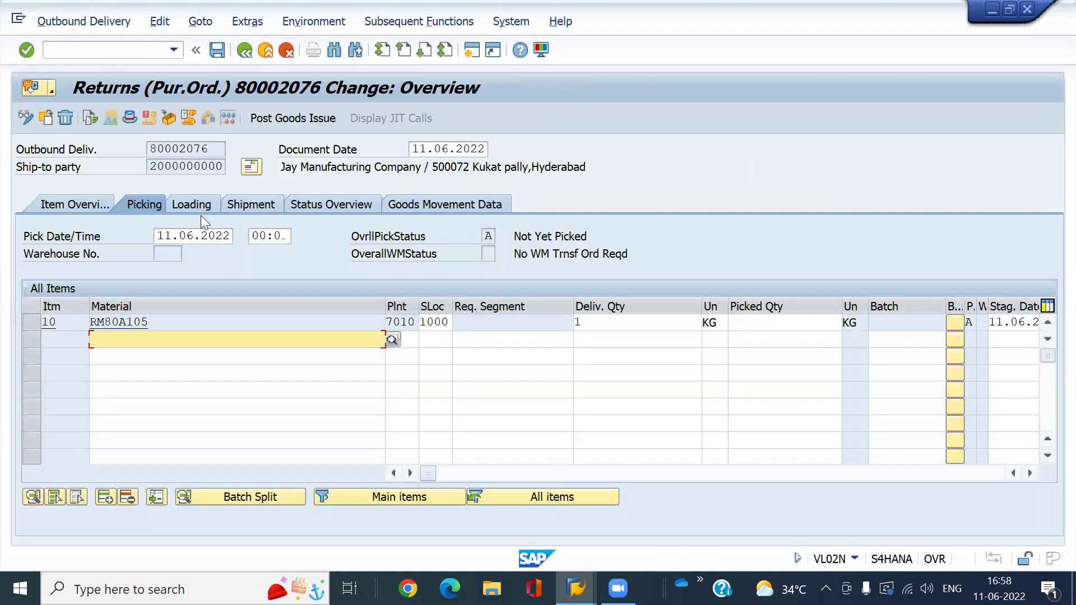
left_click(779, 323)
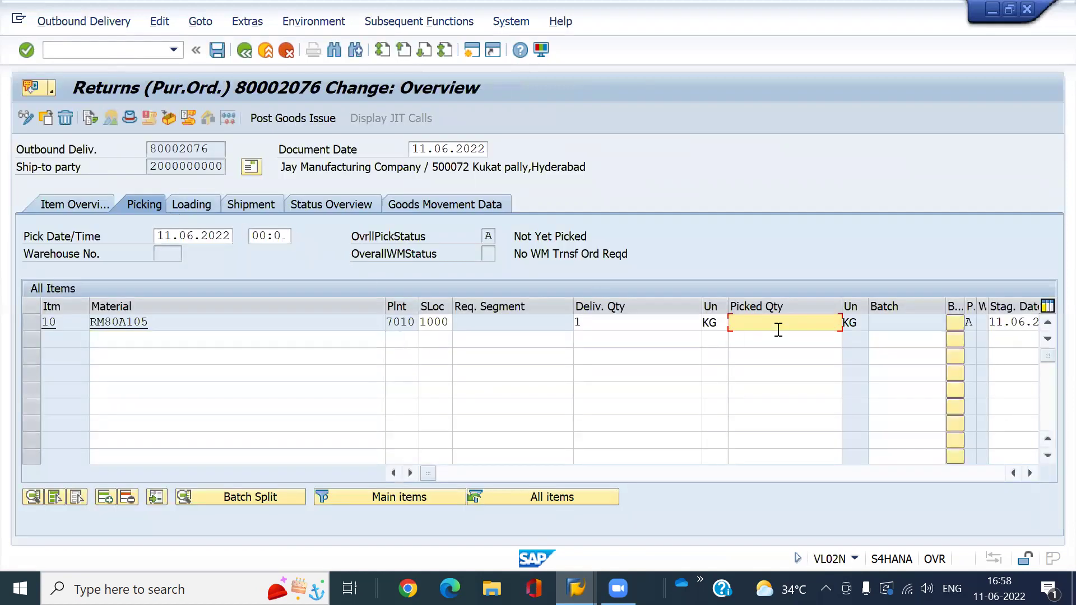
type("1")
key("Return")
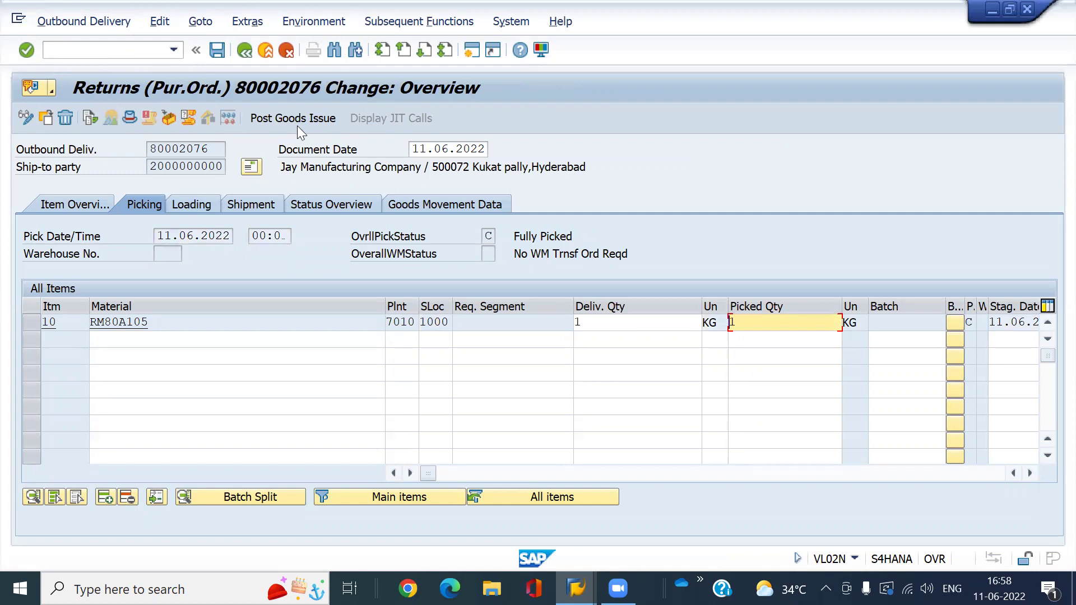
left_click(297, 125)
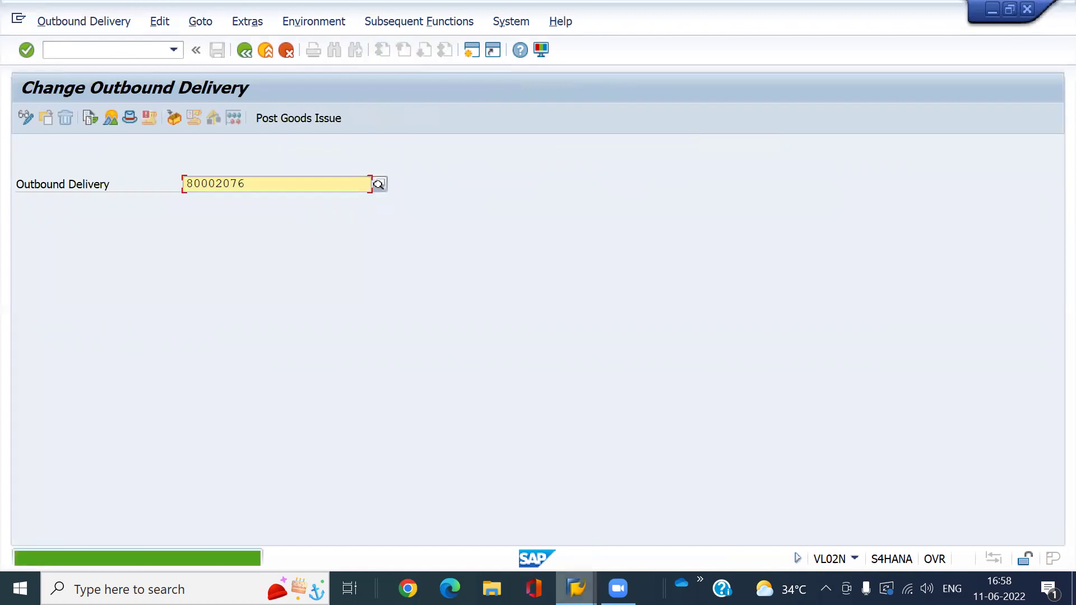
left_click(576, 589)
left_click(426, 505)
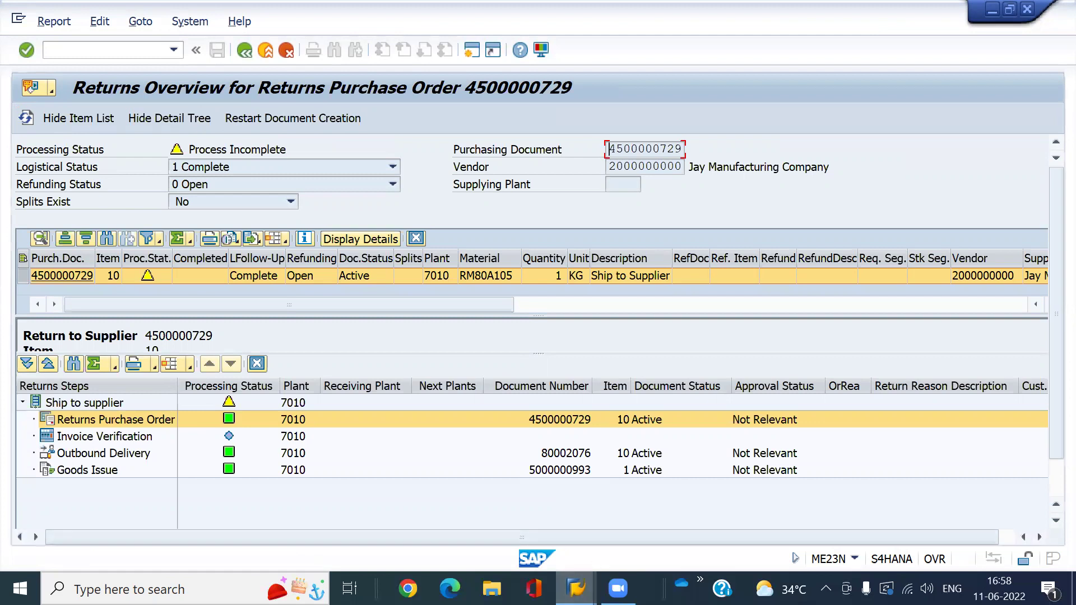
From the outbound delivery session, start incoming invoice entry with /NMIR
left_click(576, 589)
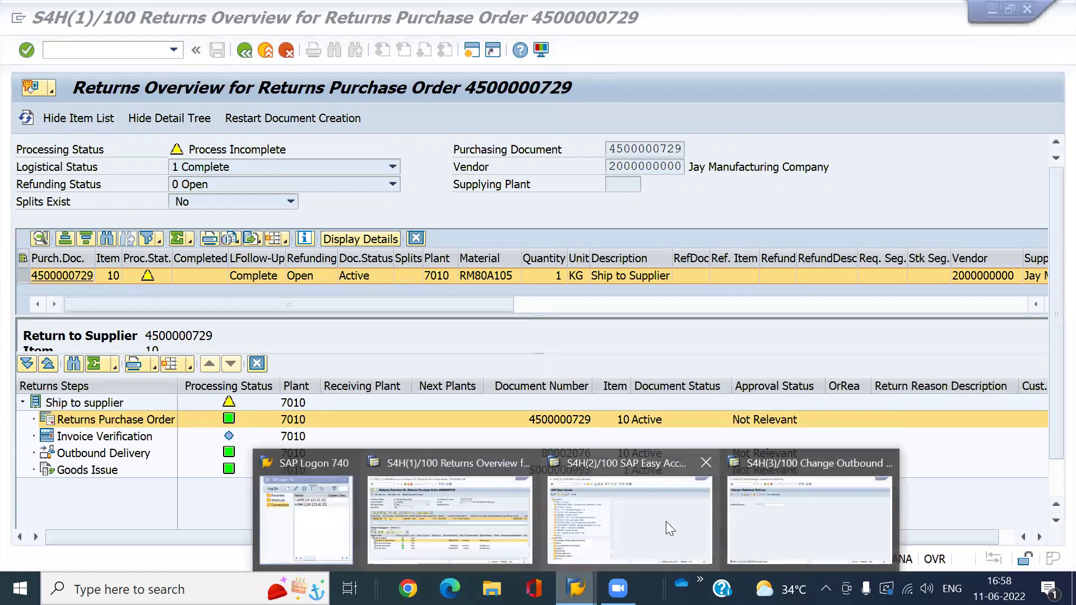
left_click(761, 527)
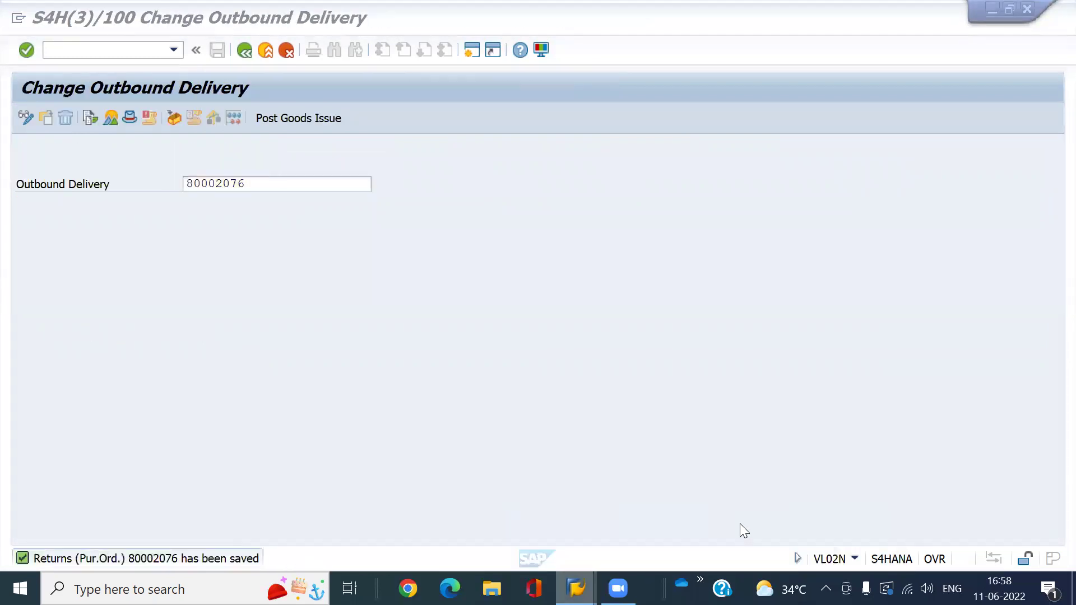
left_click(118, 54)
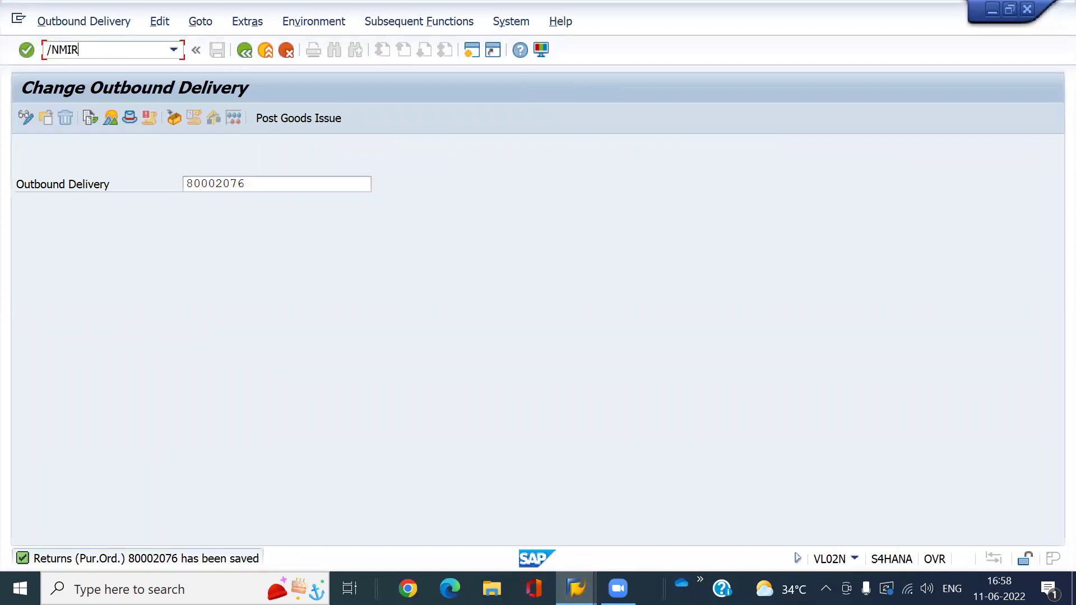
type("/NMIR")
key("Return")
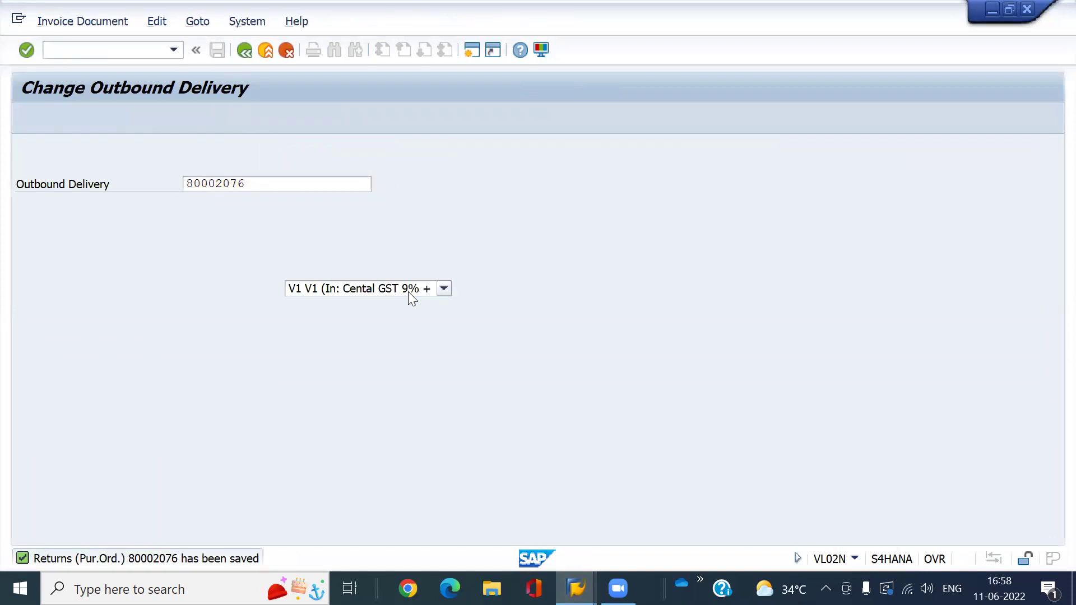
Enter document date 110622 and business place 7000, clear the wrong reference, and return to Returns Overview
type("110622")
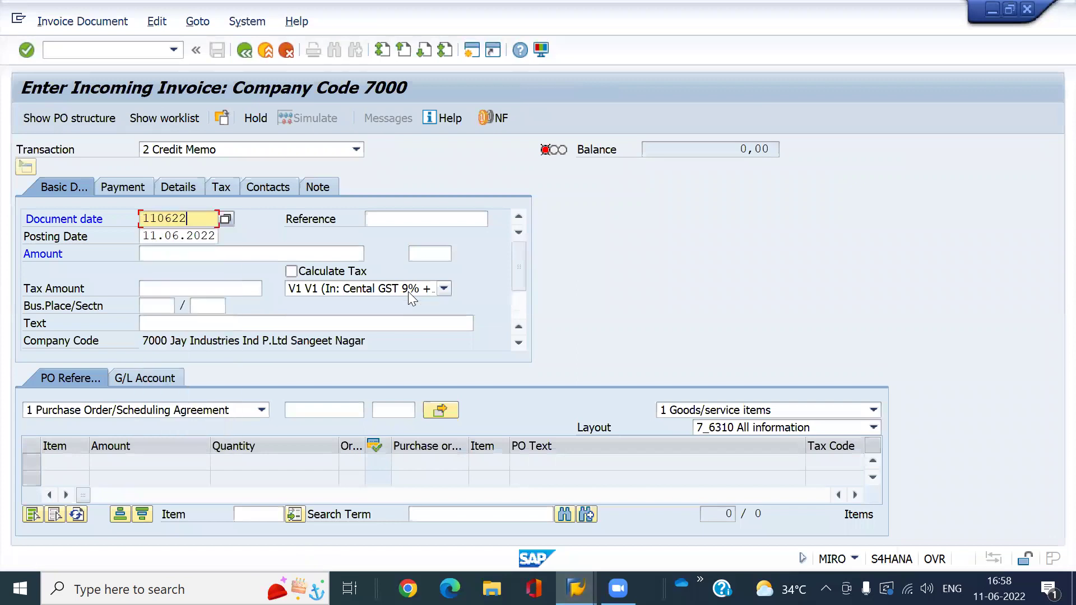
left_click(155, 310)
type("7000")
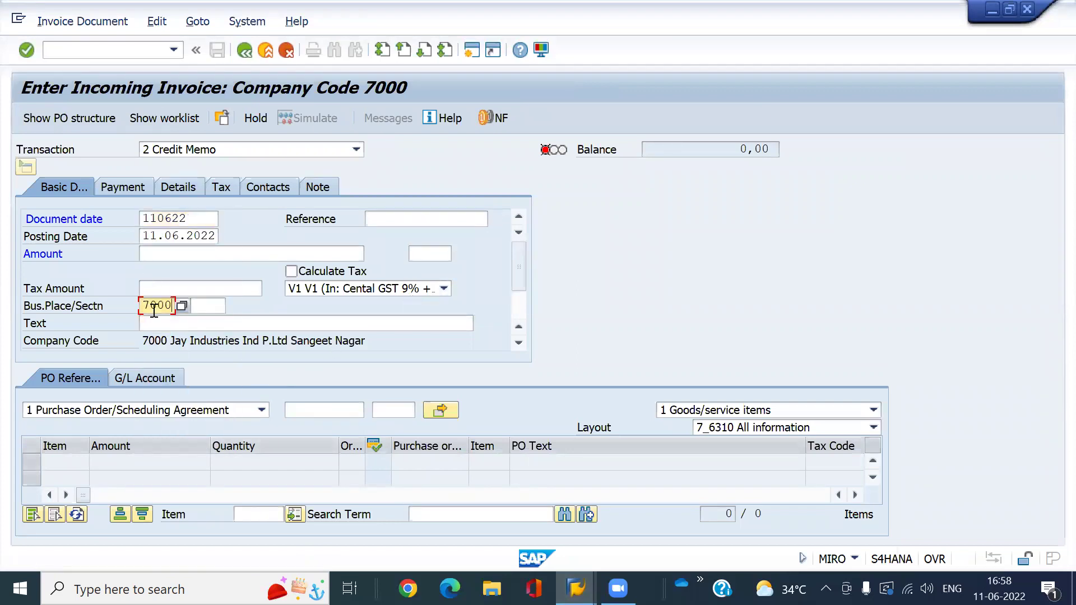
left_click(386, 223)
type("4500000728")
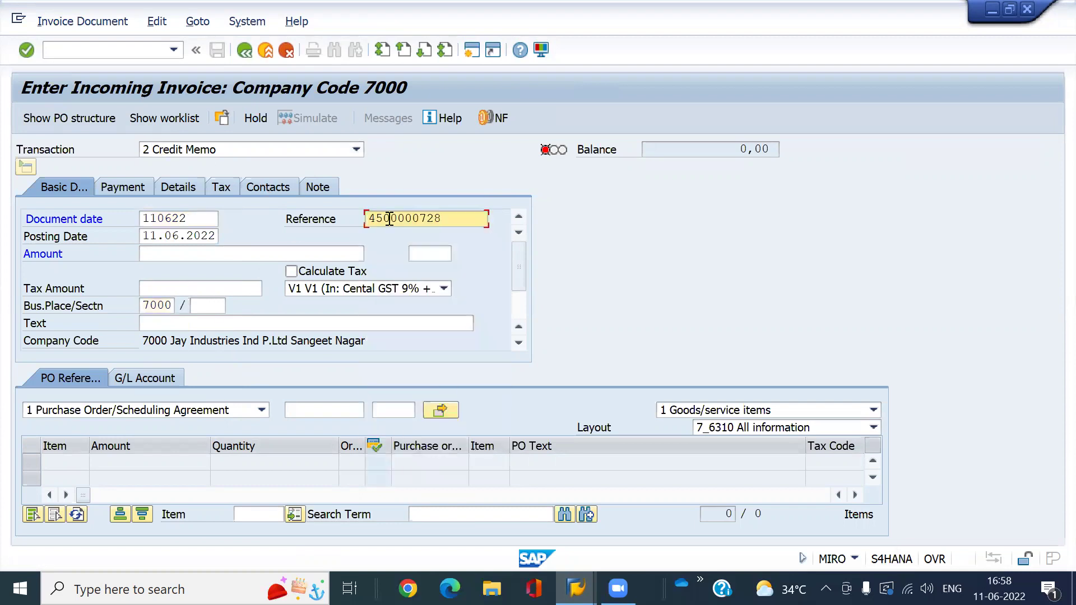
key("BackSpace")
key("BackSpace")
key("BackSpace")
key("BackSpace")
key("BackSpace")
key("BackSpace")
key("BackSpace")
key("BackSpace")
key("BackSpace")
key("BackSpace")
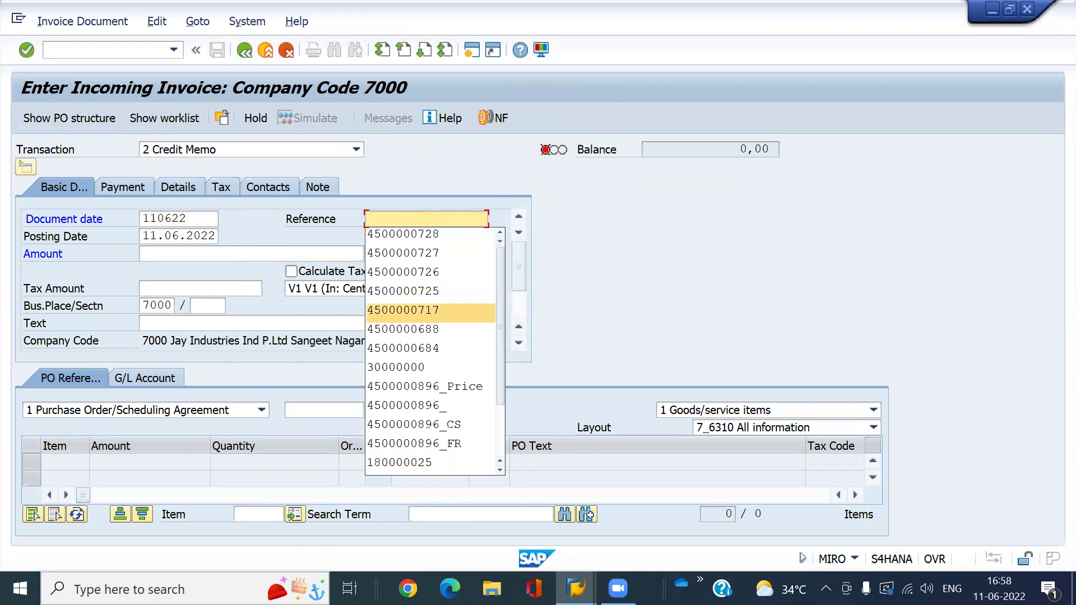
mouse_move(576, 589)
left_click(486, 539)
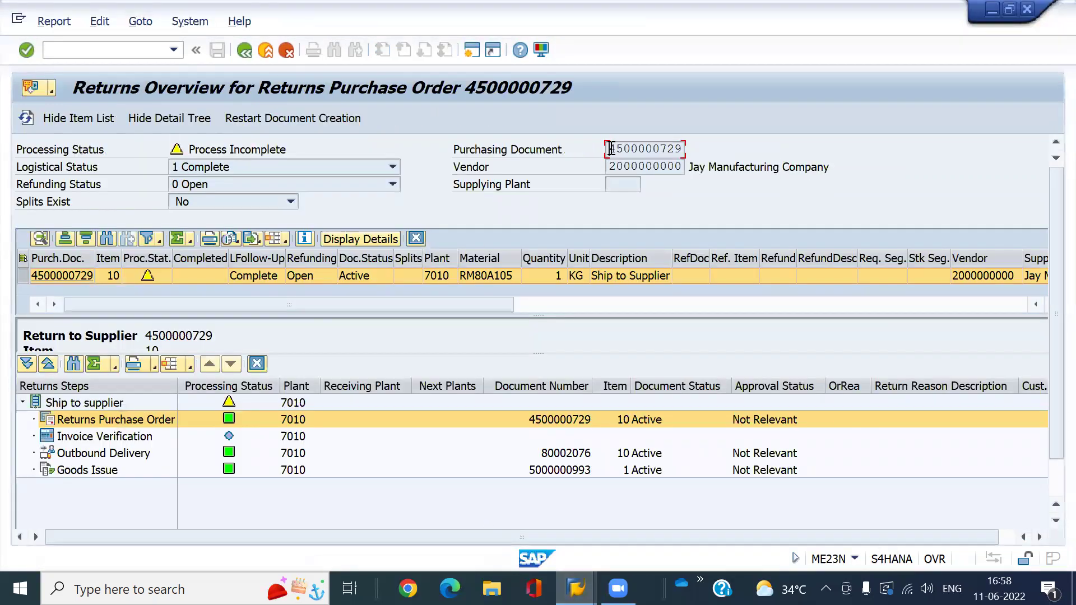
left_click_drag(611, 149, 685, 148)
key("ctrl+c")
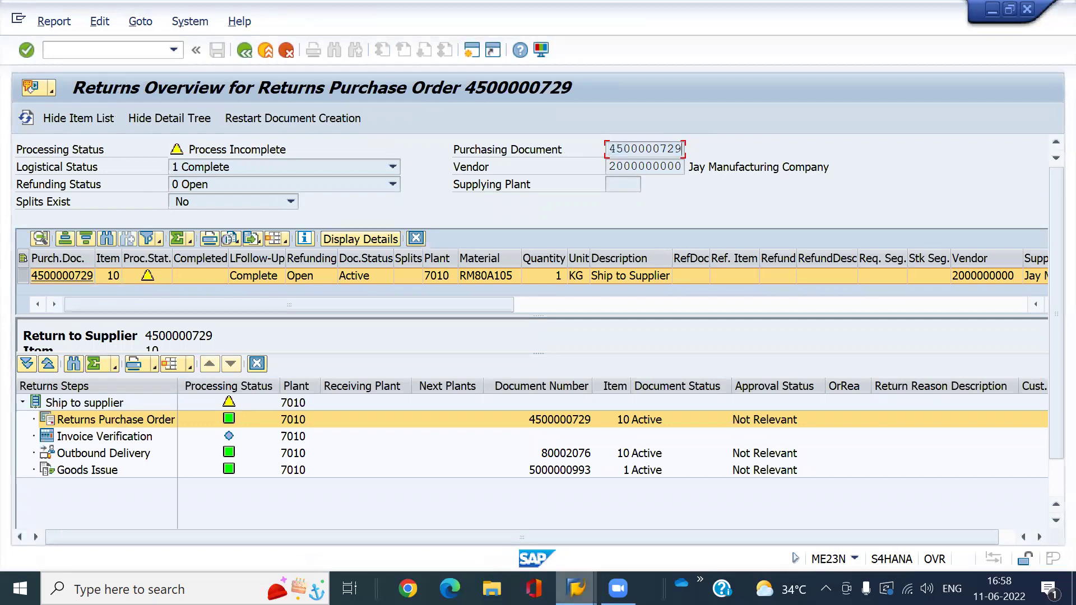
mouse_move(575, 589)
left_click(775, 540)
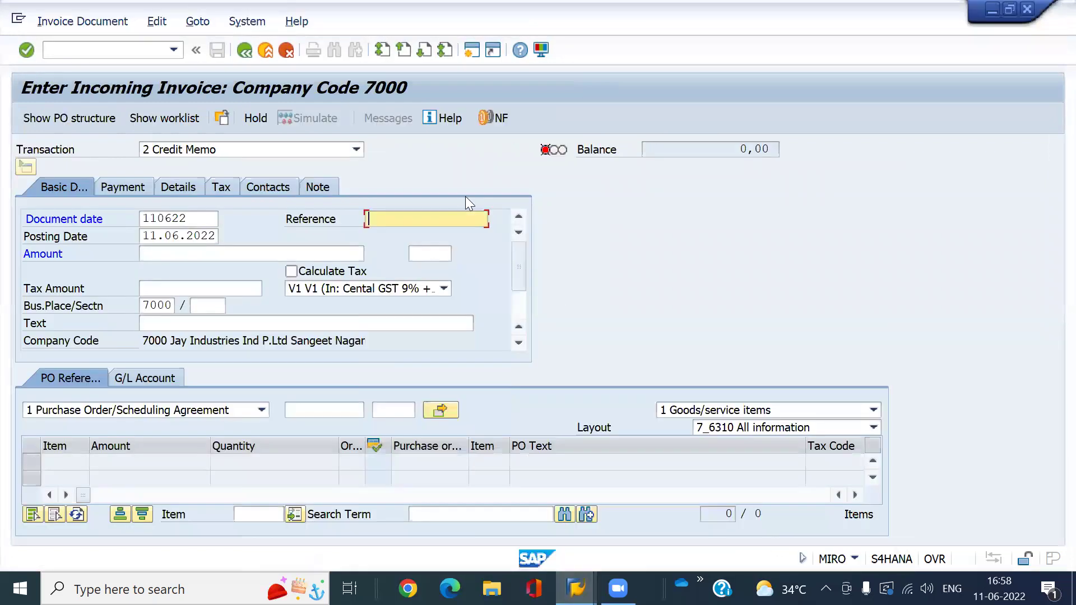
key("ctrl+v")
left_click(300, 404)
key("ctrl+v")
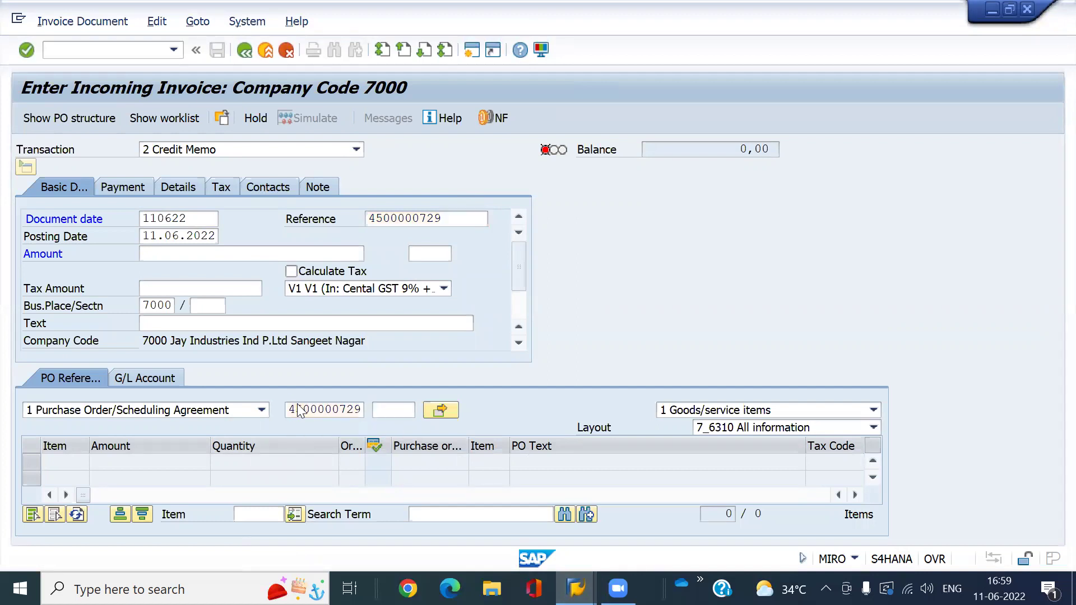
key("Return")
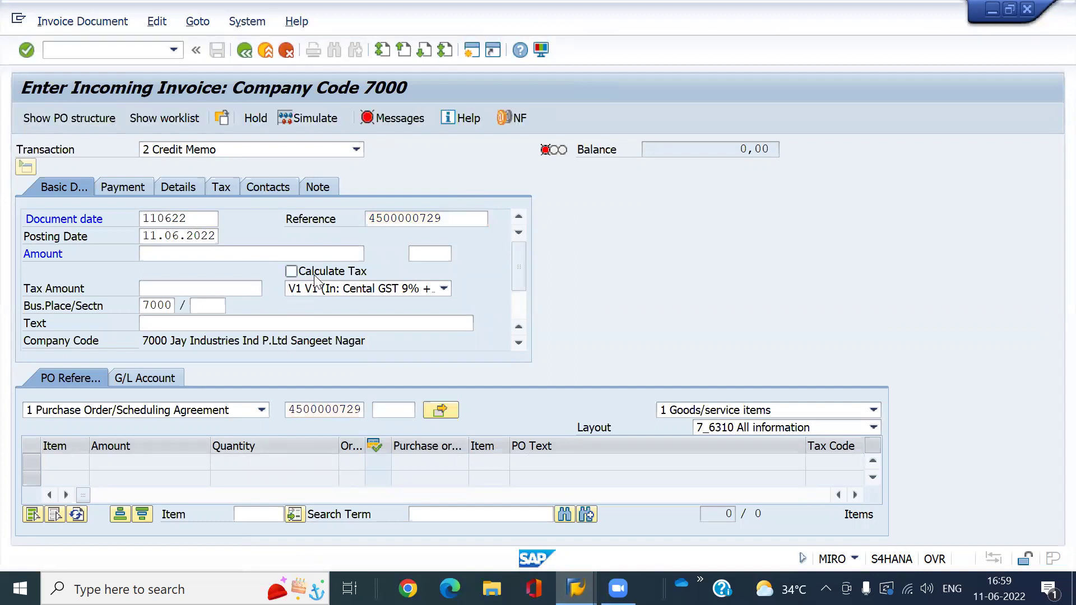
Calculate tax, enter amount 76,70 so the balance reaches 0,00, and post the credit memo
key("Return")
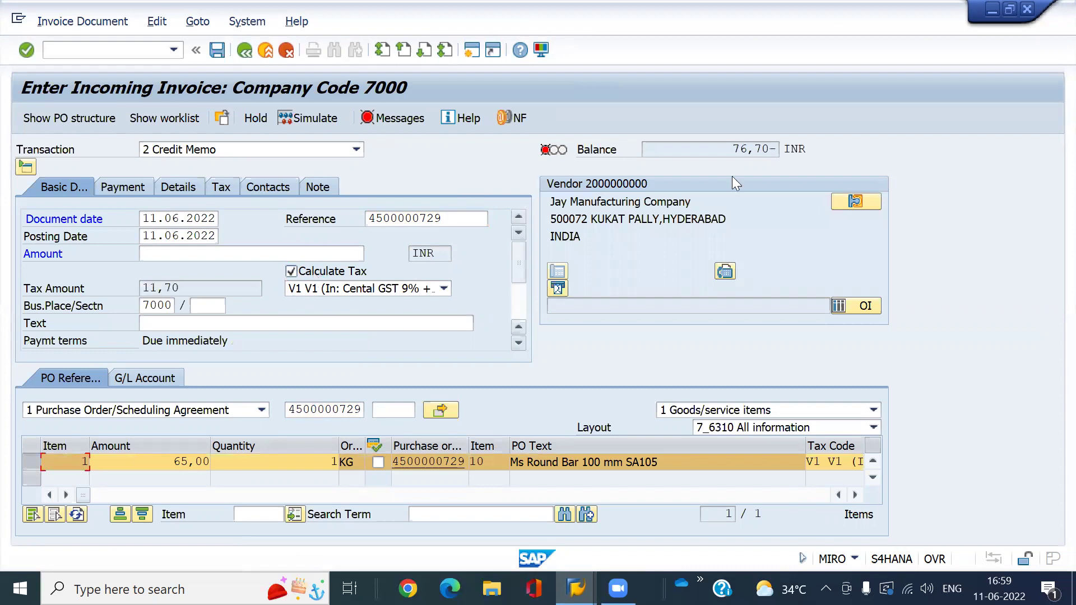
double_click(773, 148)
key("ctrl+c")
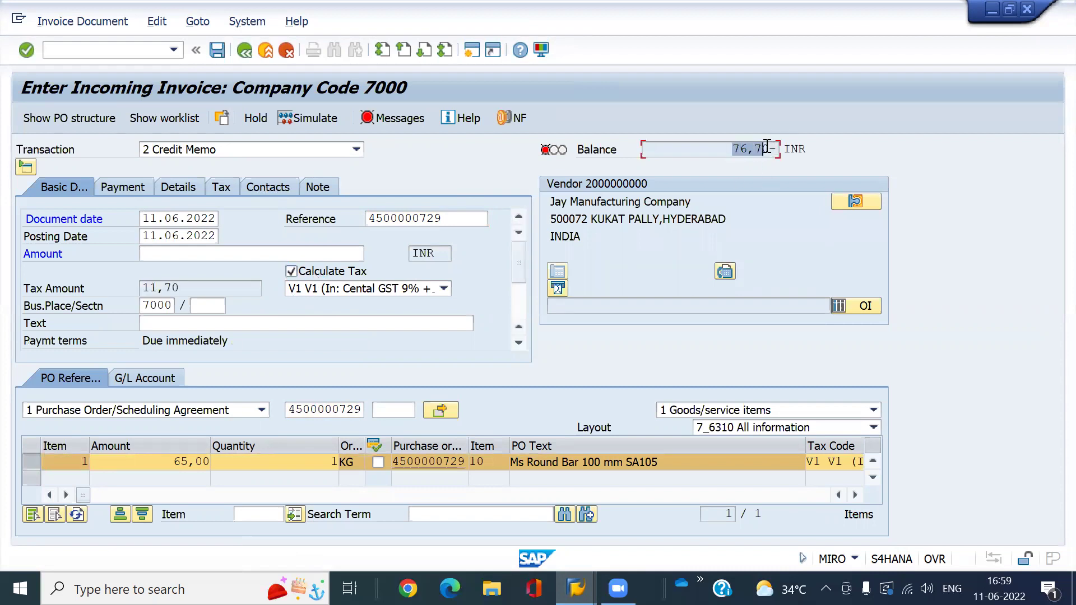
left_click(772, 148)
left_click(190, 253)
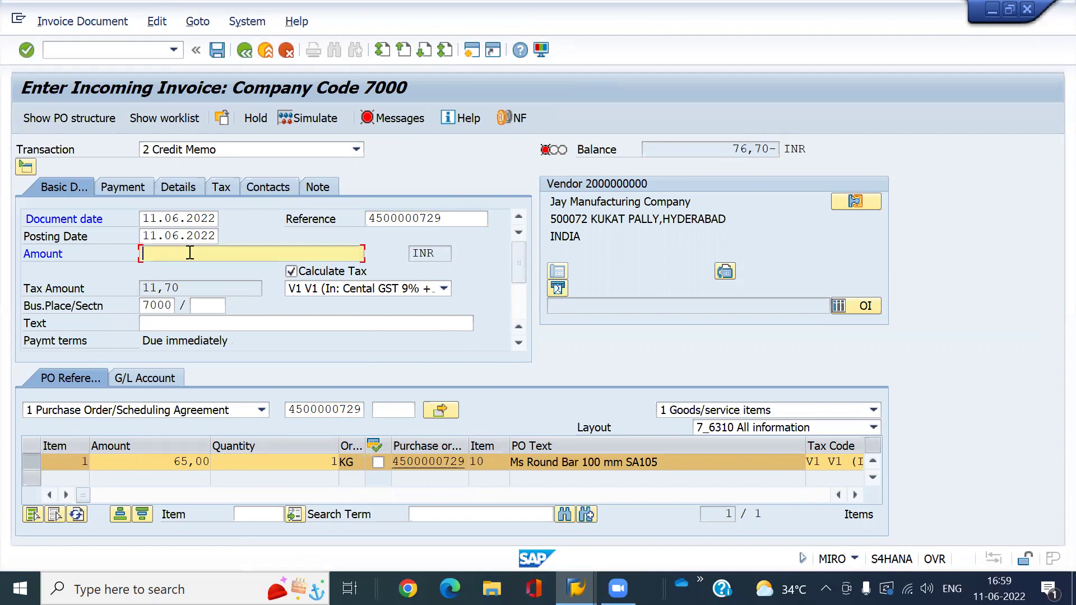
key("ctrl+v")
key("Return")
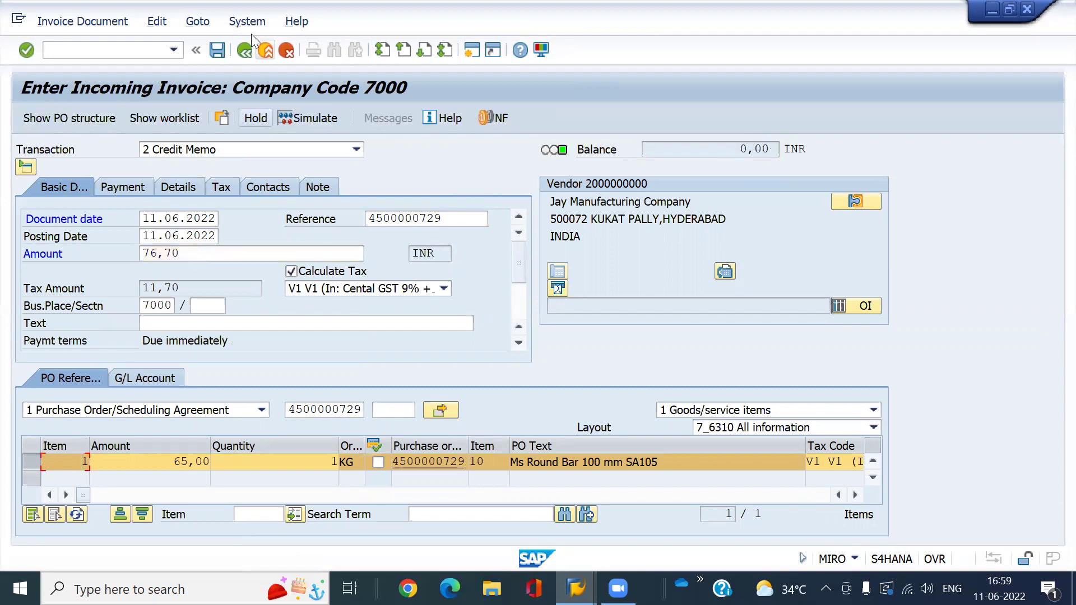
left_click(218, 46)
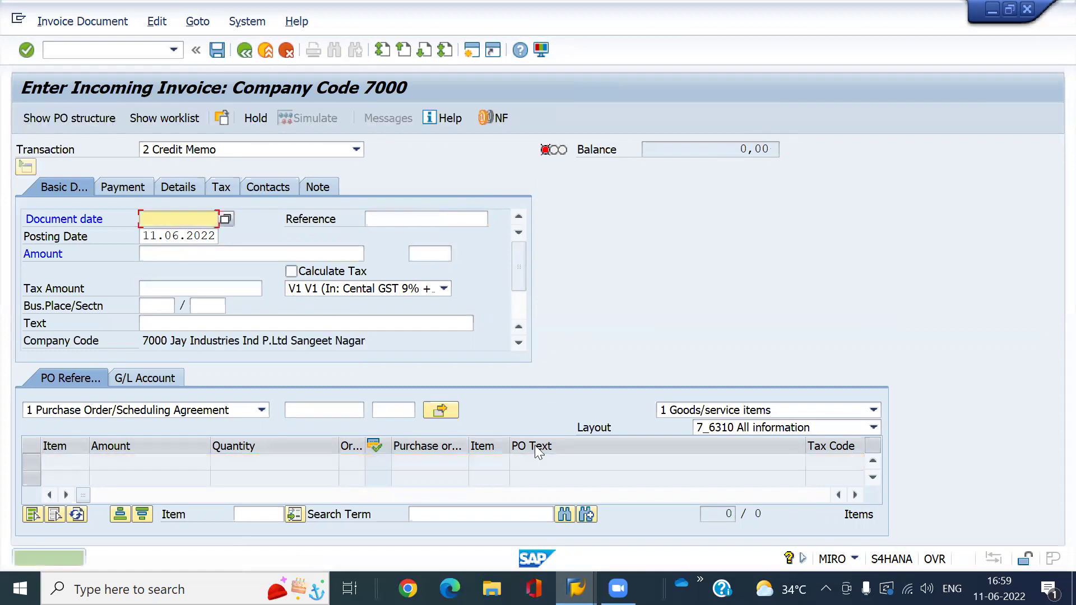
Refresh the Returns Overview to confirm the returns process shows Process Complete
mouse_move(575, 589)
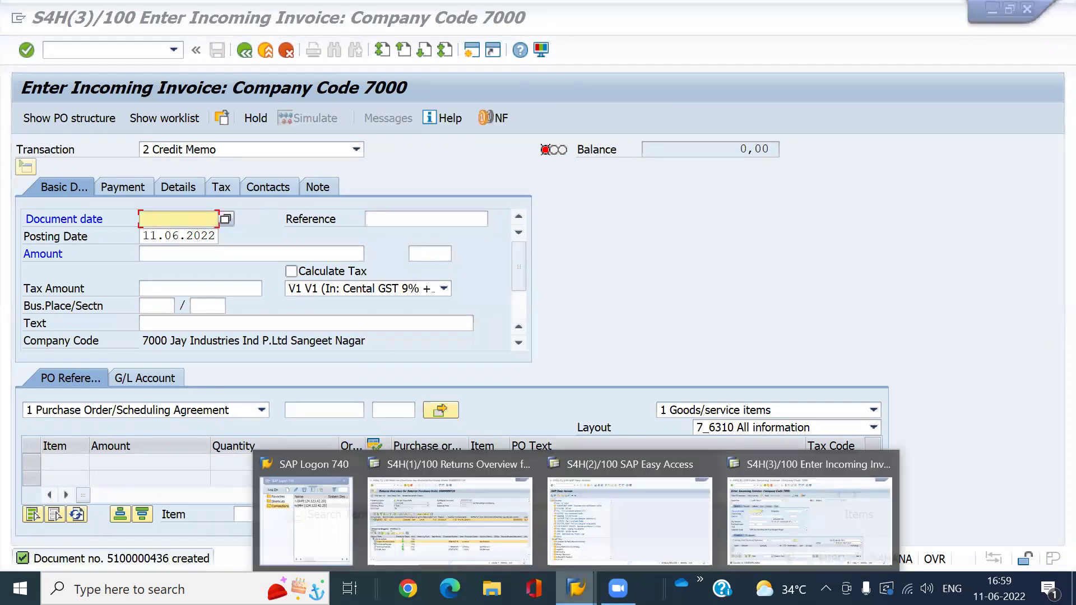
left_click(444, 526)
left_click(26, 117)
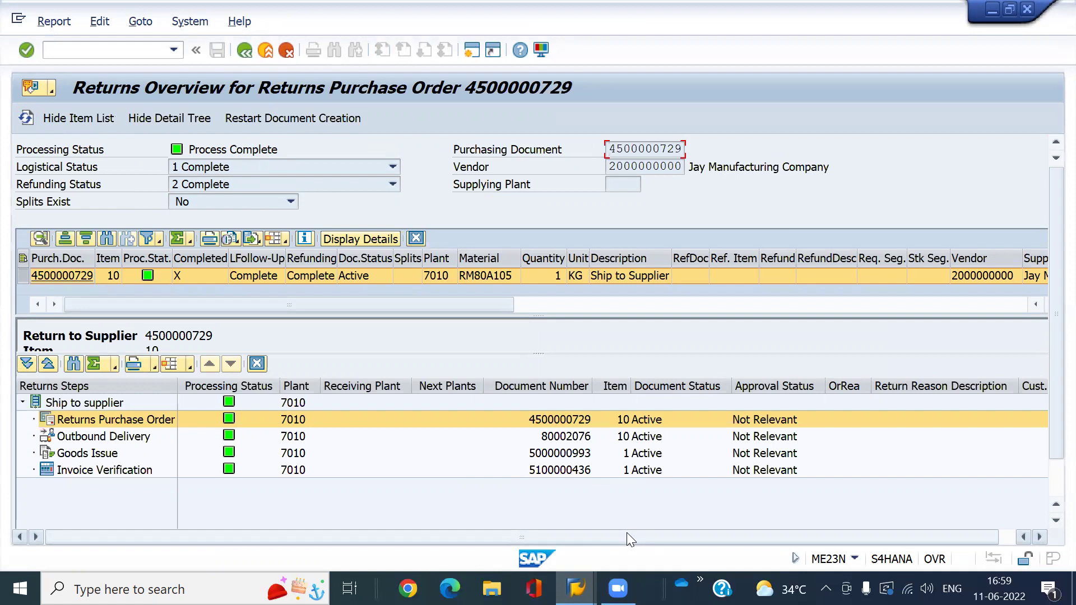
left_click(250, 51)
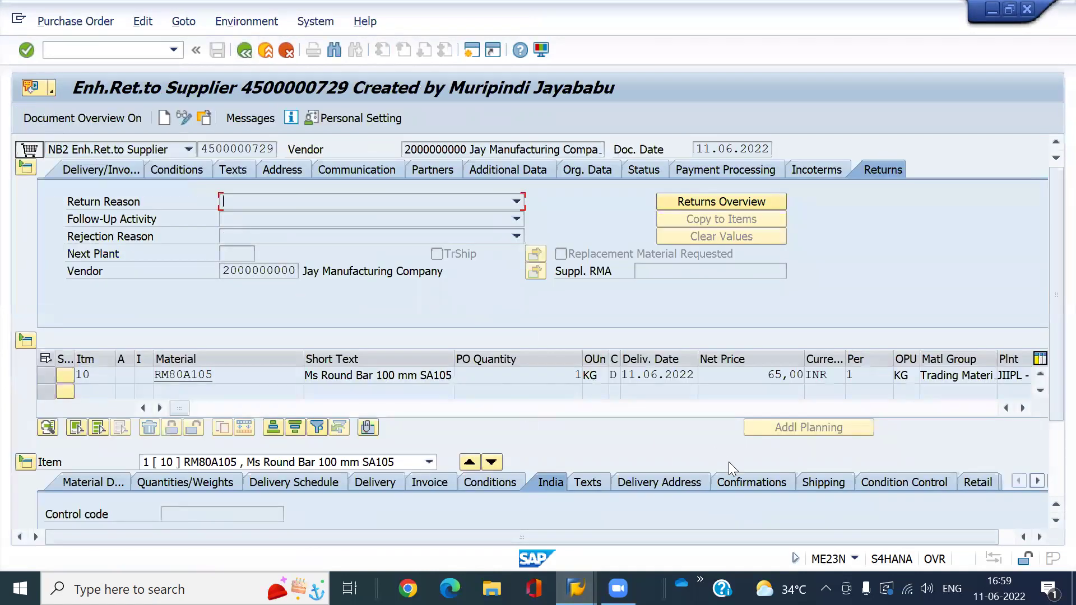
left_click(204, 117)
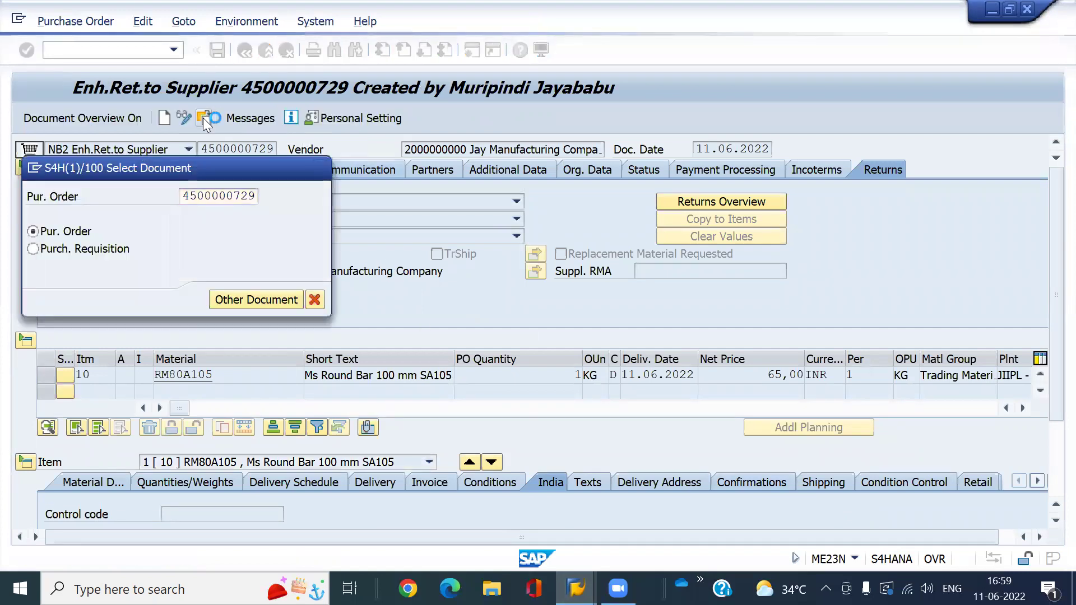
key("Return")
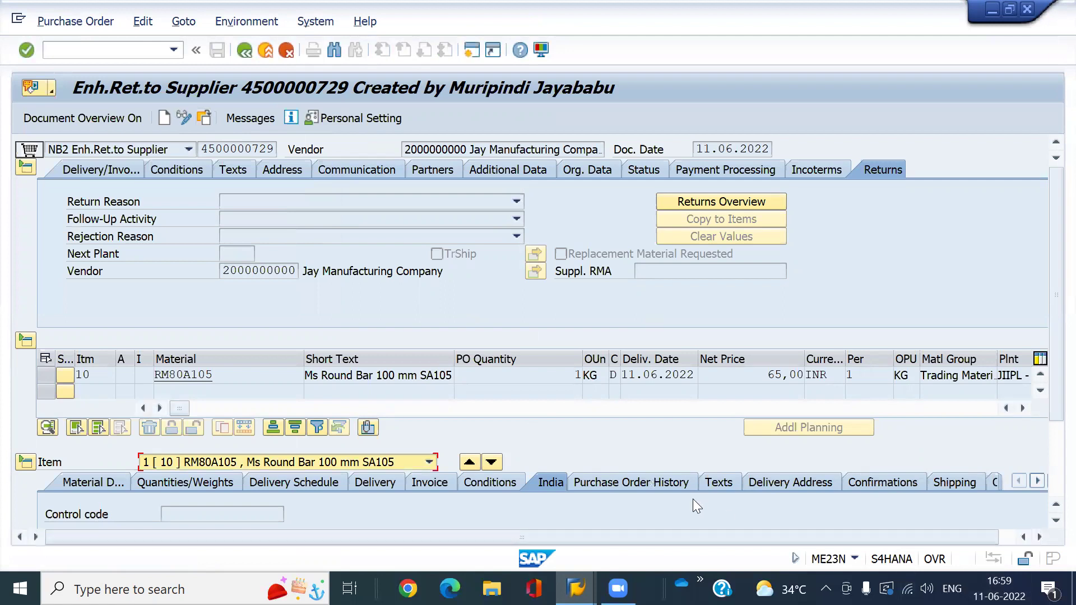
left_click(674, 483)
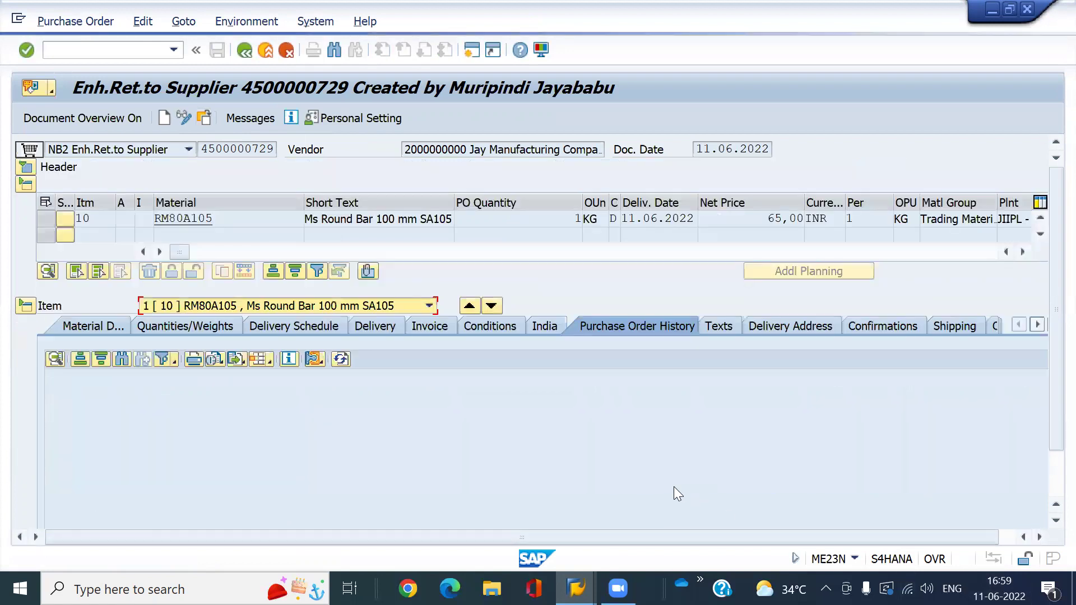